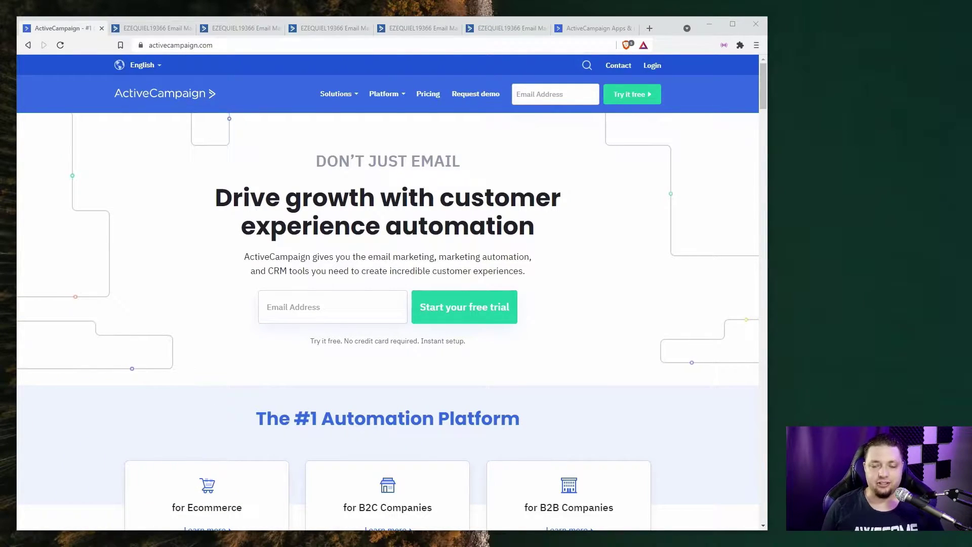
Step: Close the ActiveCampaign homepage and bring up the setup page of the campaign "Test campaign"
{"action": "middle_click", "coordinate": [68, 32]}
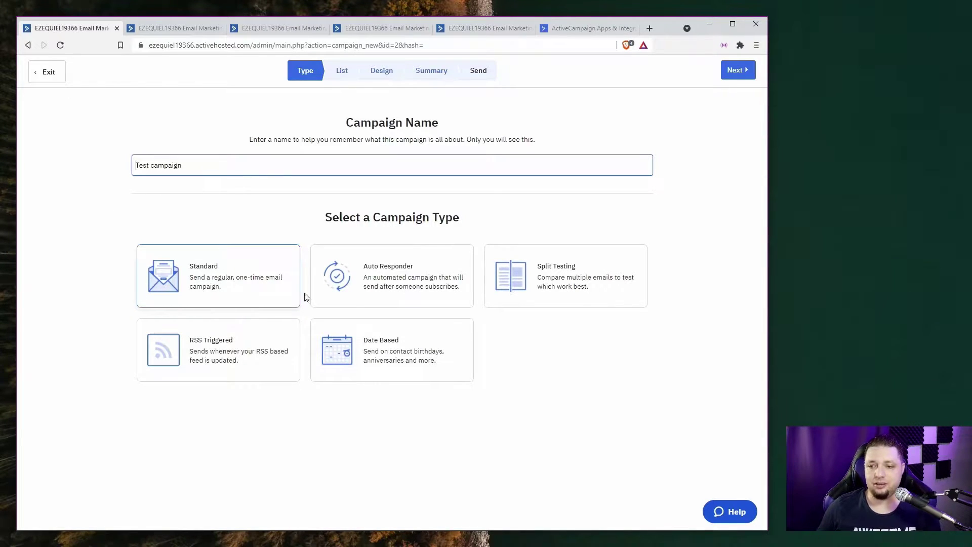
{"action": "left_click", "coordinate": [572, 384]}
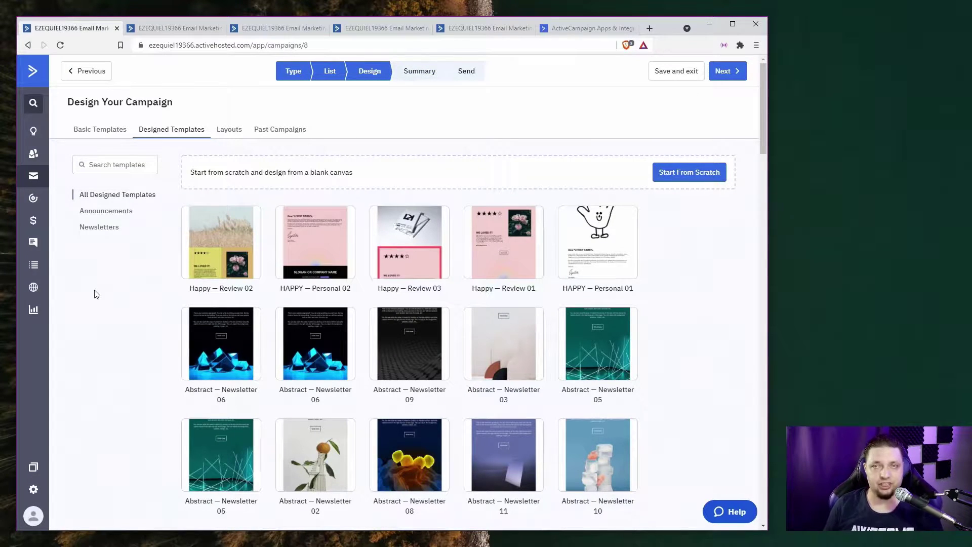
Step: Browse the basic templates, the layouts and the full collection of designed templates available for the campaign
{"action": "left_click", "coordinate": [115, 133]}
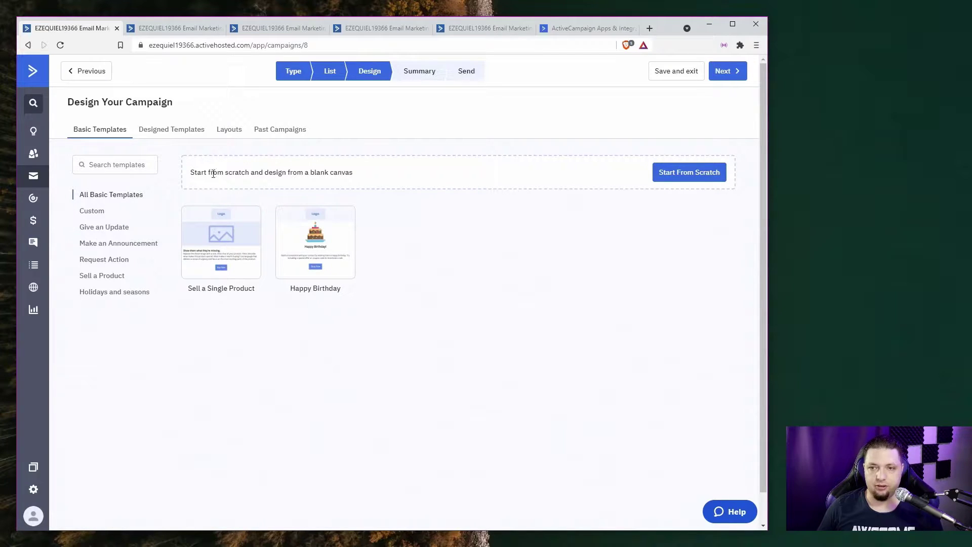
{"action": "left_click", "coordinate": [229, 133]}
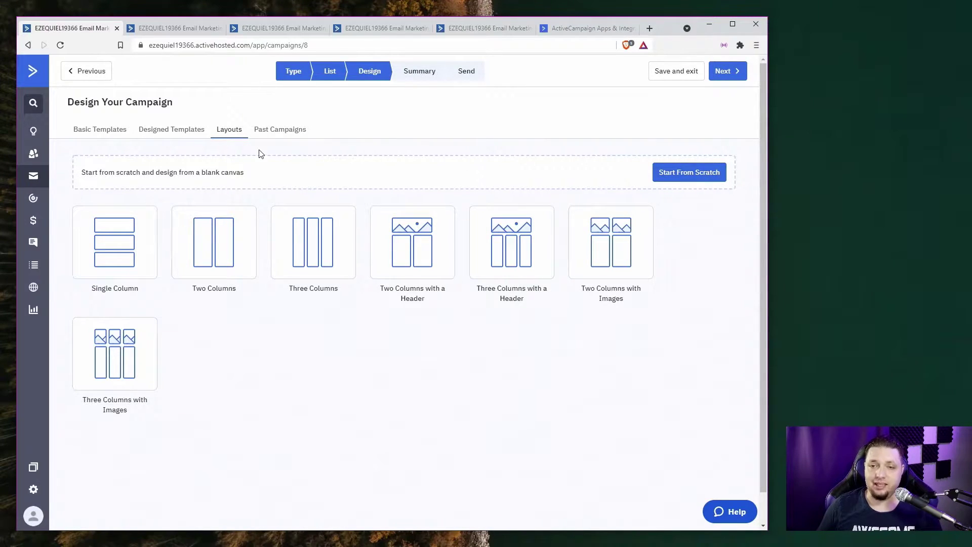
{"action": "left_click", "coordinate": [182, 132]}
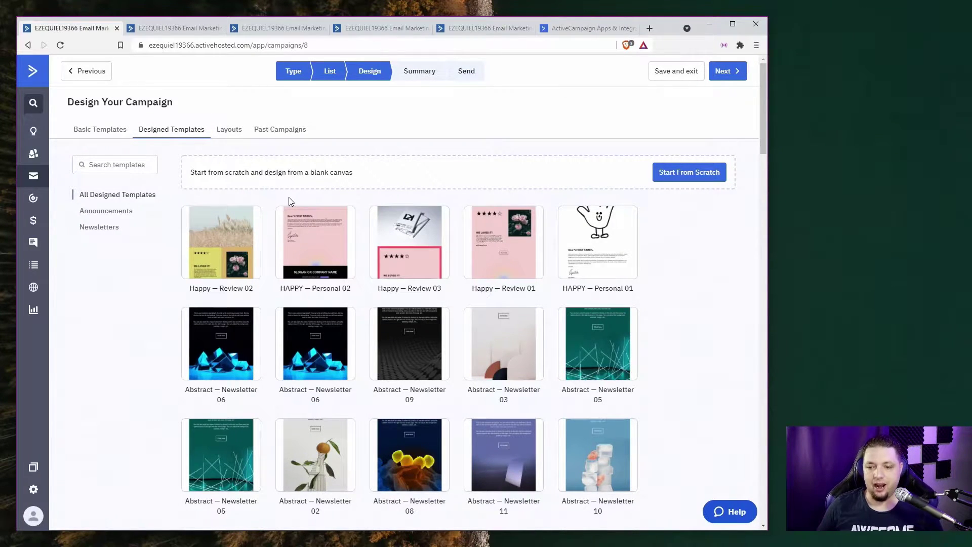
{"action": "scroll", "coordinate": [291, 195], "scroll_direction": "down", "scroll_amount": 10}
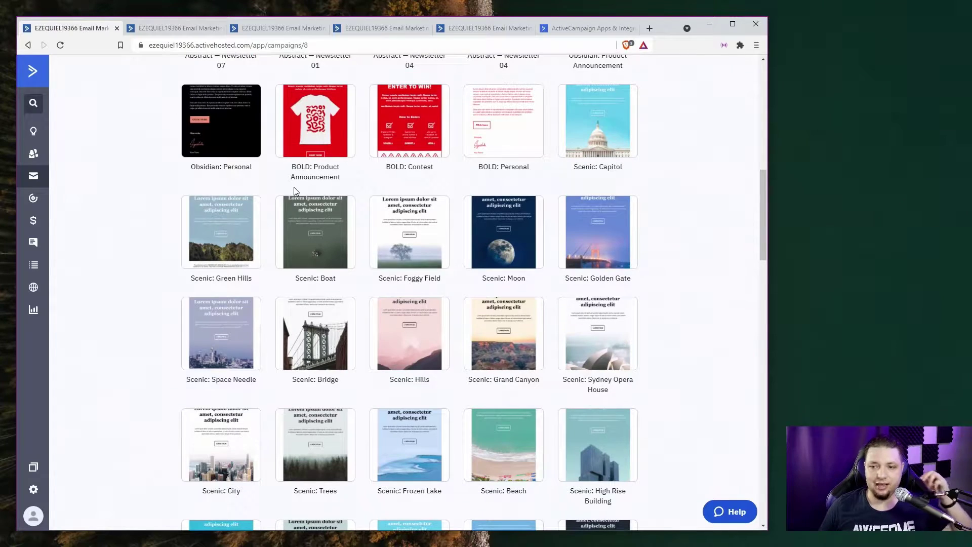
{"action": "scroll", "coordinate": [295, 187], "scroll_direction": "down", "scroll_amount": 8}
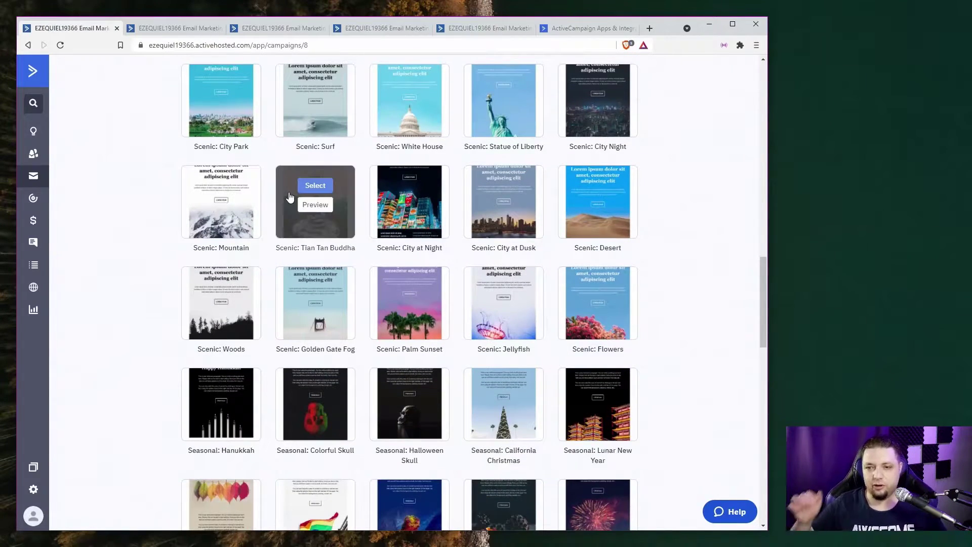
{"action": "scroll", "coordinate": [613, 219], "scroll_direction": "down", "scroll_amount": 6}
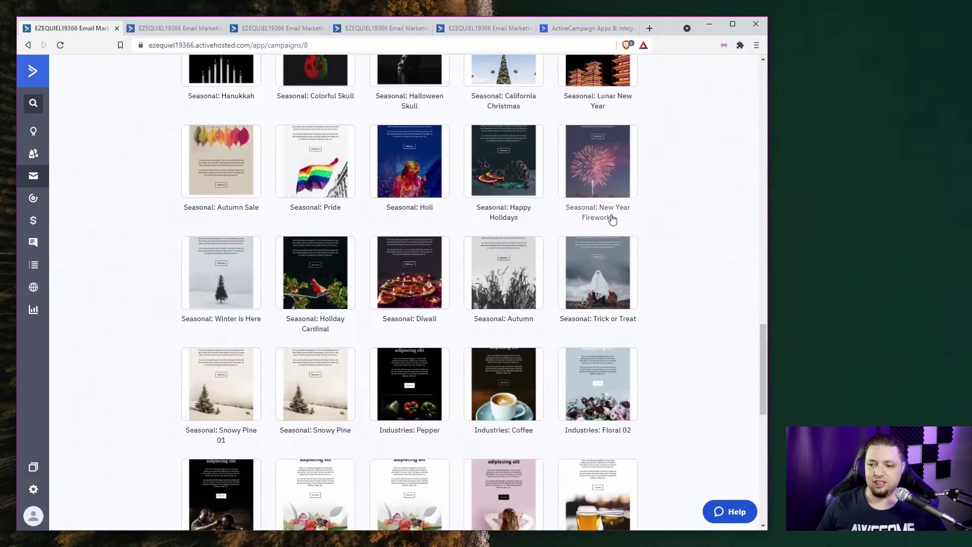
{"action": "scroll", "coordinate": [613, 219], "scroll_direction": "down", "scroll_amount": 10}
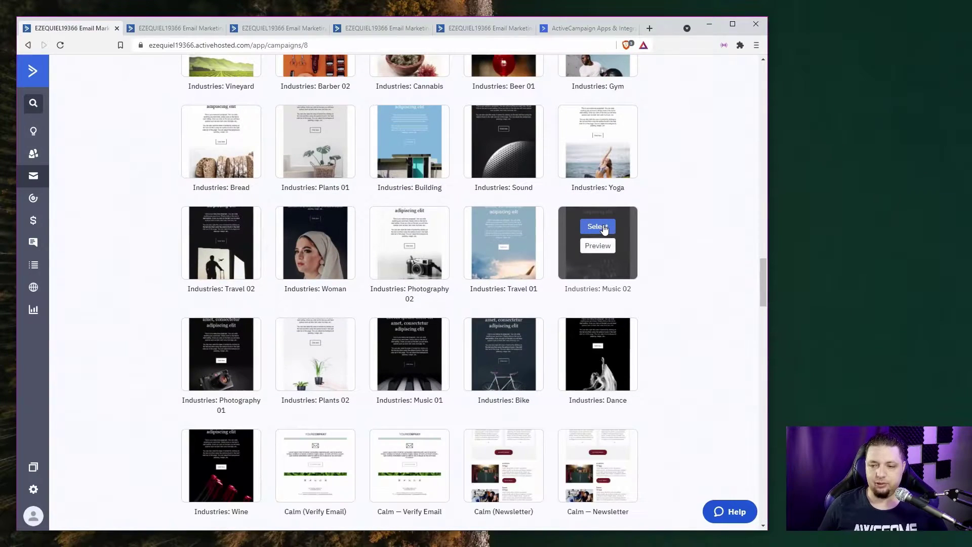
{"action": "scroll", "coordinate": [604, 229], "scroll_direction": "down", "scroll_amount": 18}
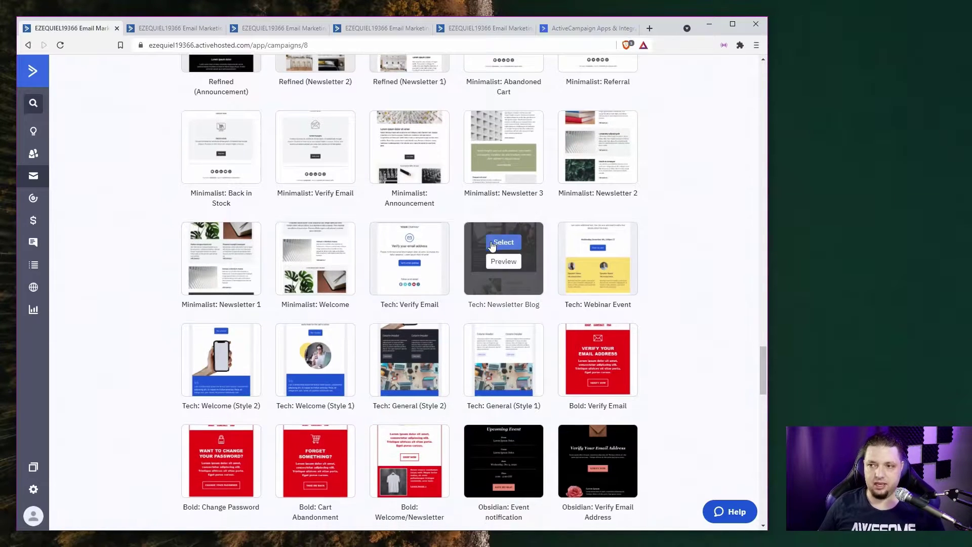
{"action": "scroll", "coordinate": [504, 263], "scroll_direction": "down", "scroll_amount": 12}
{"action": "scroll", "coordinate": [679, 326], "scroll_direction": "down", "scroll_amount": 10}
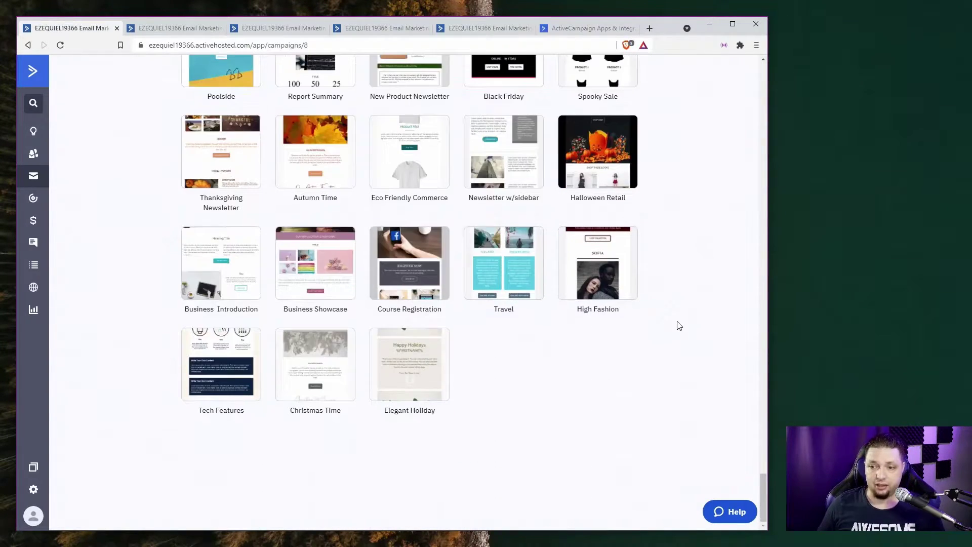
{"action": "scroll", "coordinate": [679, 325], "scroll_direction": "down", "scroll_amount": 10}
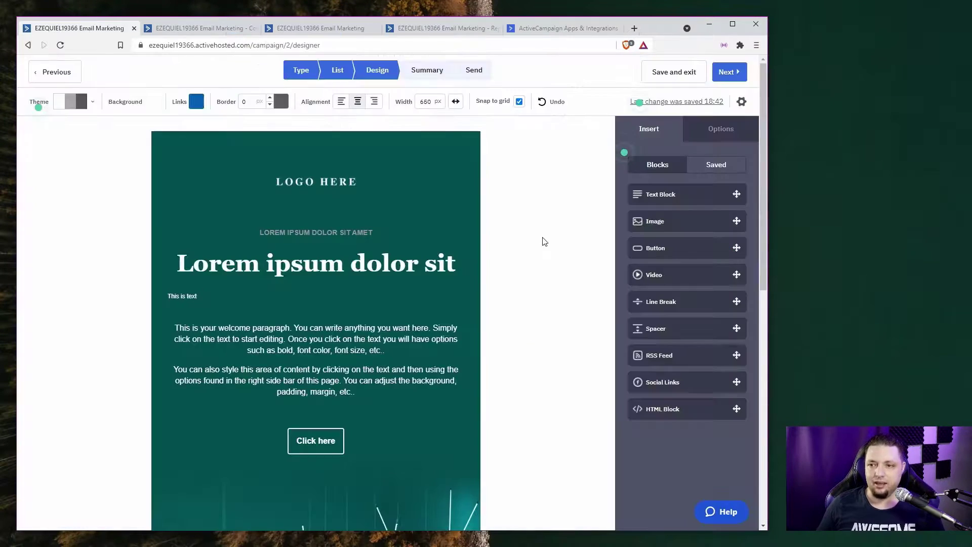
Step: Insert an empty HTML block between the welcome paragraphs and the email's button, dismissing the code editor
{"action": "scroll", "coordinate": [542, 239], "scroll_direction": "down", "scroll_amount": 3}
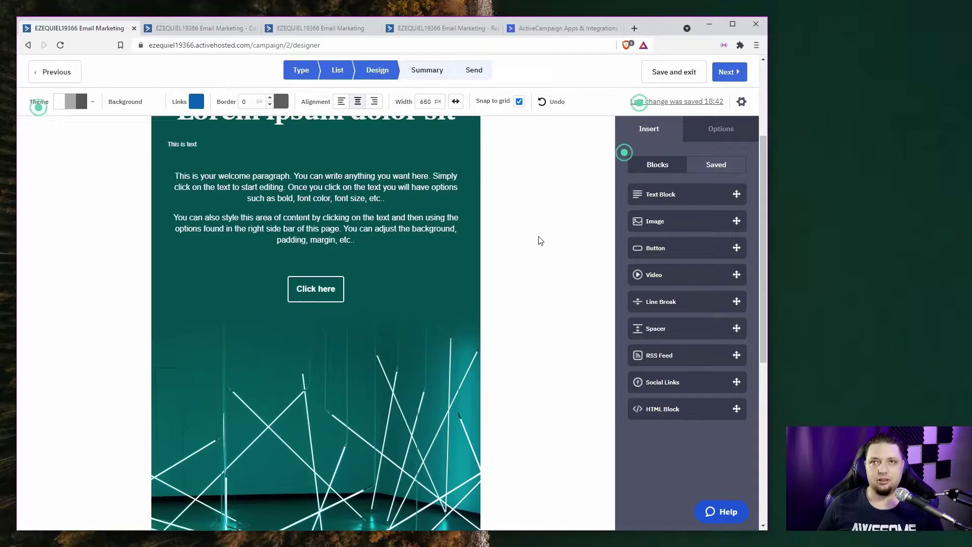
{"action": "scroll", "coordinate": [538, 235], "scroll_direction": "up", "scroll_amount": 3}
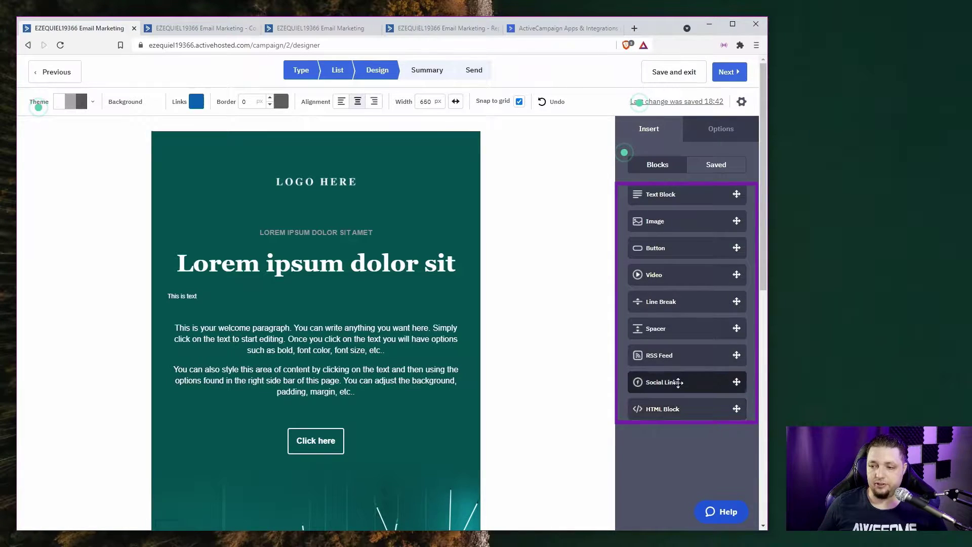
{"action": "left_click_drag", "start_coordinate": [676, 410], "coordinate": [325, 410]}
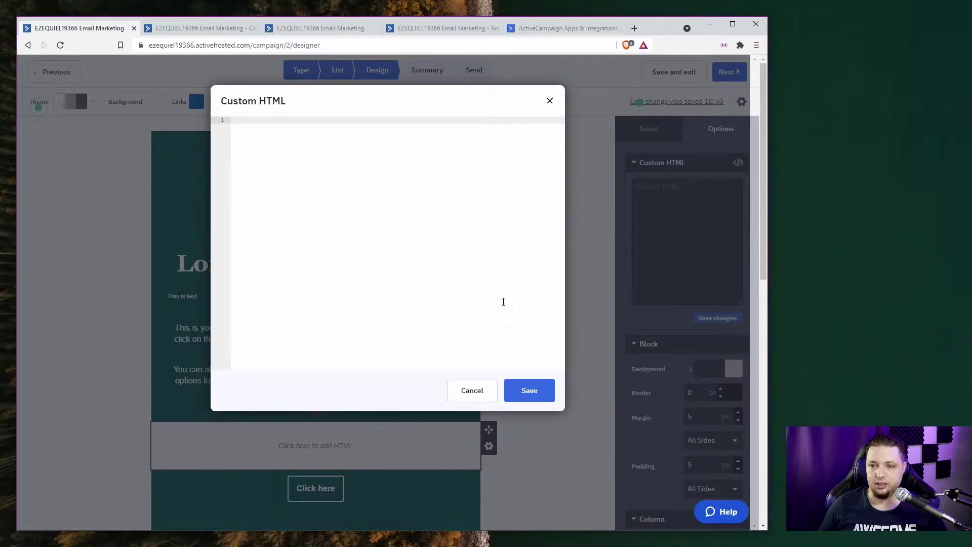
{"action": "left_click", "coordinate": [476, 400]}
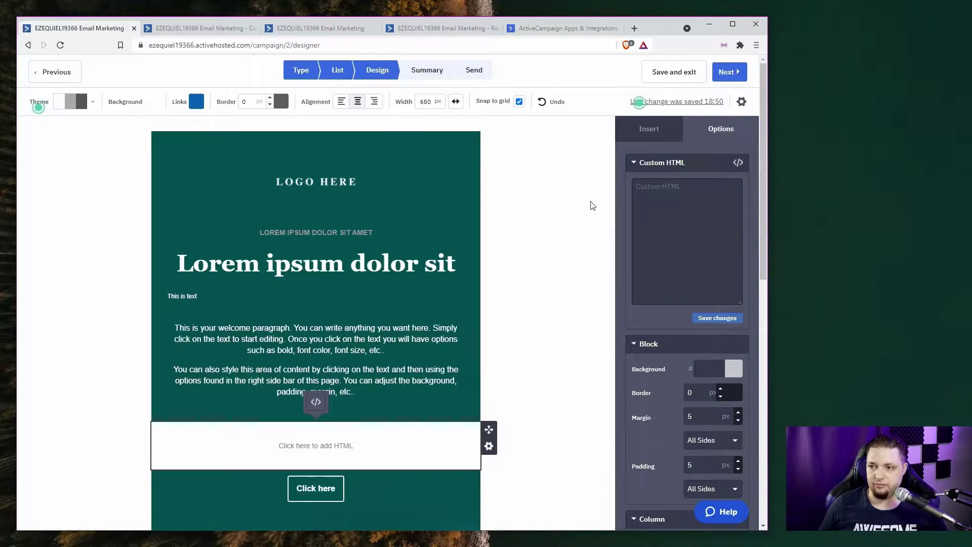
Step: Insert an image block between the welcome paragraphs and the HTML block, and review the email's layout
{"action": "scroll", "coordinate": [592, 207], "scroll_direction": "down", "scroll_amount": 5}
{"action": "left_click_drag", "start_coordinate": [653, 221], "coordinate": [549, 216]}
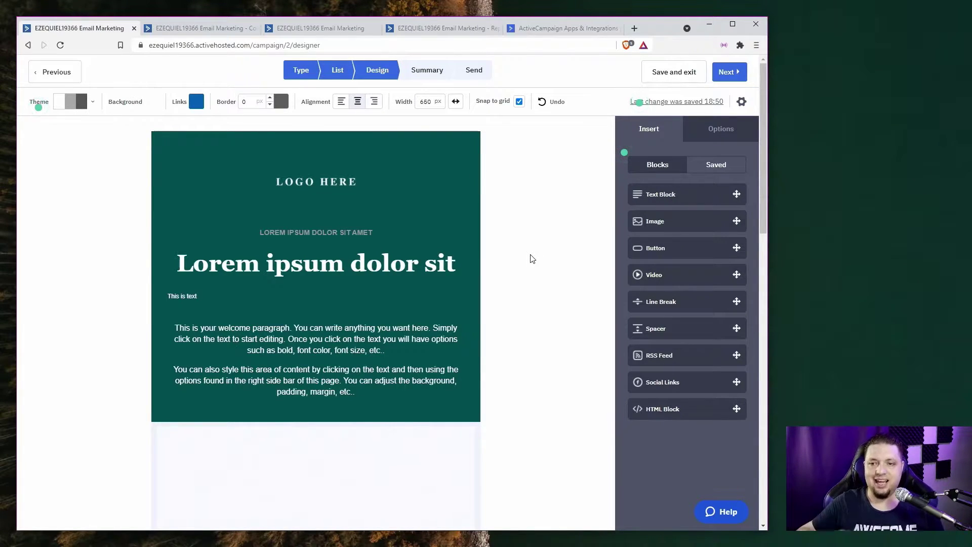
{"action": "scroll", "coordinate": [514, 263], "scroll_direction": "down", "scroll_amount": 10}
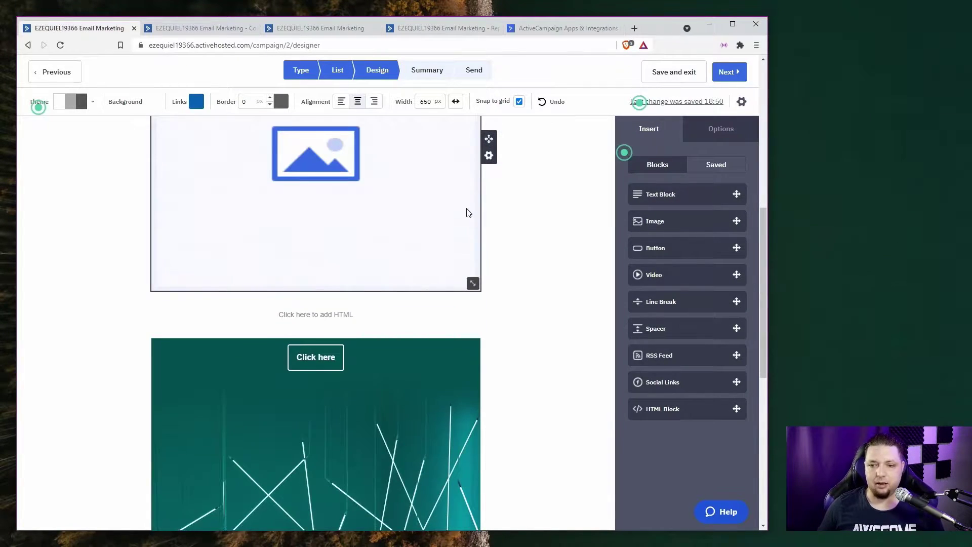
{"action": "scroll", "coordinate": [399, 181], "scroll_direction": "up", "scroll_amount": 6}
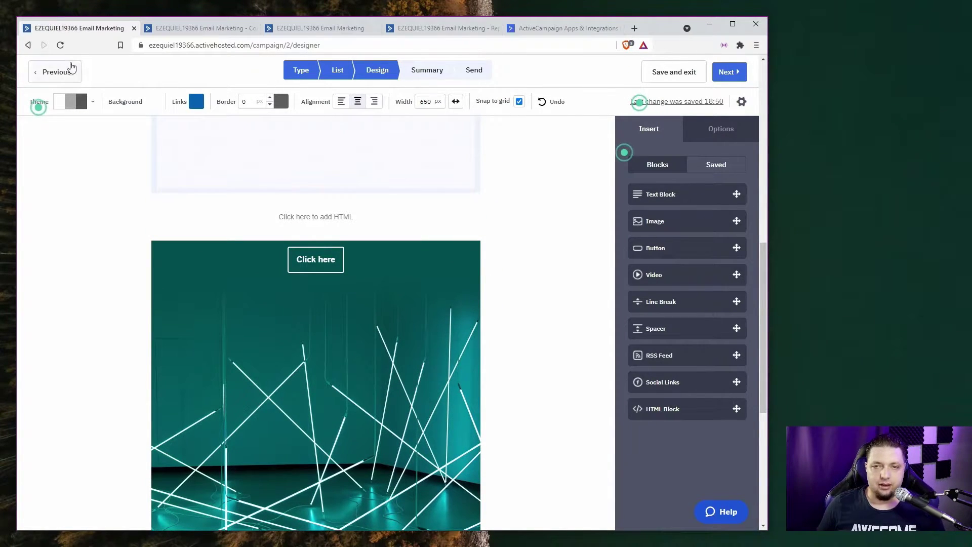
{"action": "scroll", "coordinate": [289, 199], "scroll_direction": "up", "scroll_amount": 5}
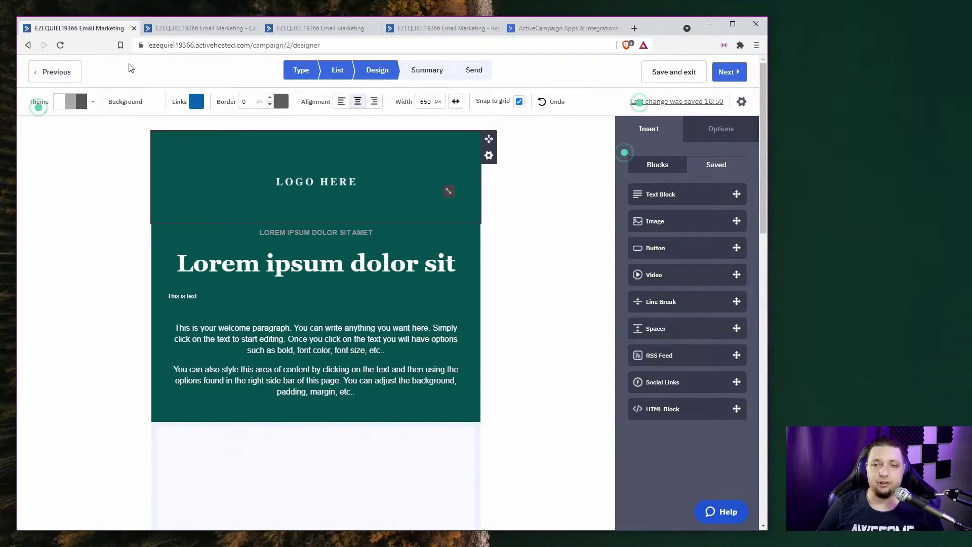
Step: Leave the campaign designer for the contacts list, view the form for adding a contact, and dismiss it
{"action": "left_click", "coordinate": [133, 28]}
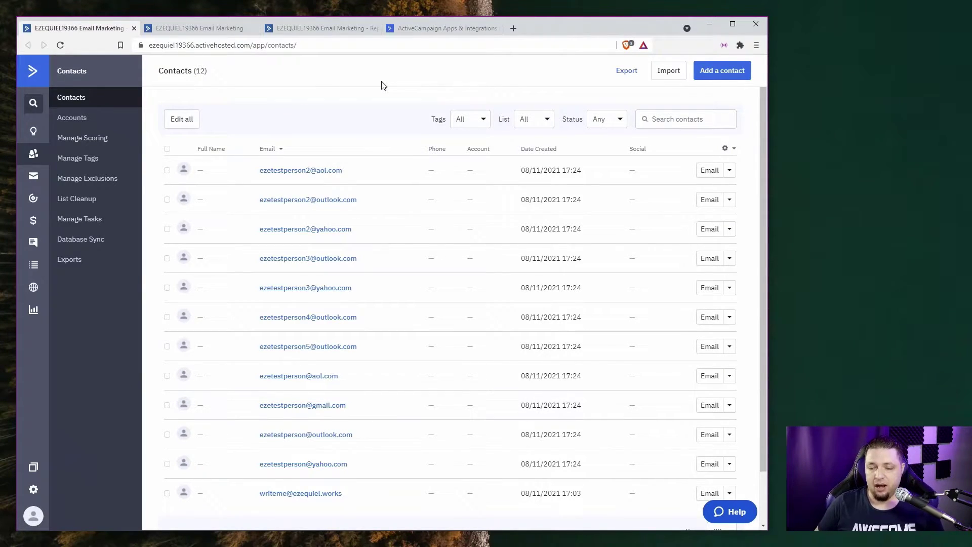
{"action": "left_click", "coordinate": [723, 71]}
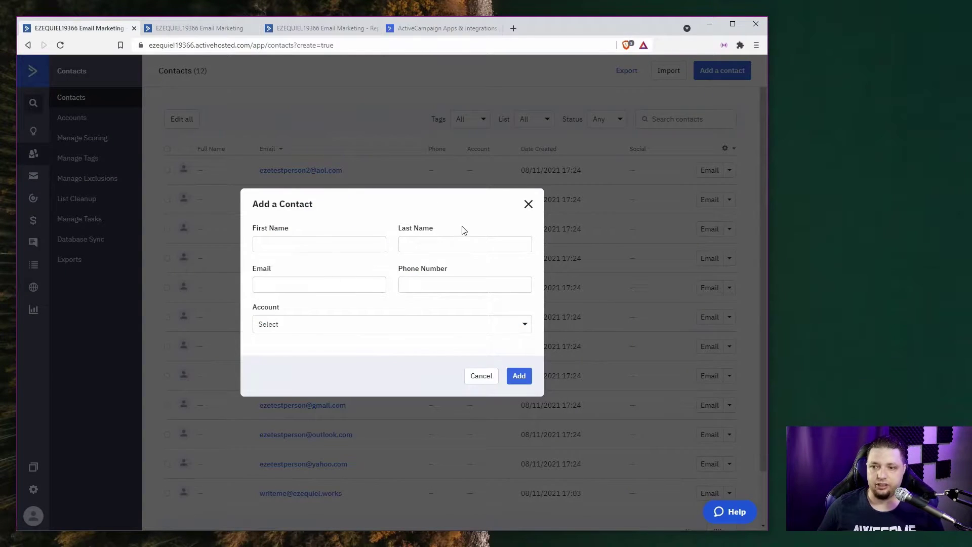
{"action": "left_click", "coordinate": [530, 205]}
Step: Examine the contact import methods and the third-party services that can be connected to add contacts automatically
{"action": "left_click", "coordinate": [669, 71]}
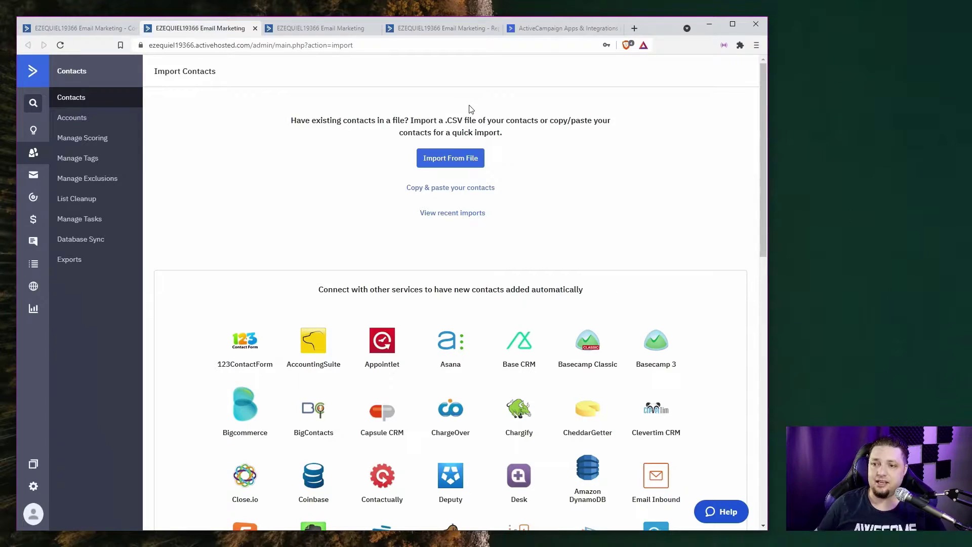
{"action": "scroll", "coordinate": [557, 213], "scroll_direction": "down", "scroll_amount": 2}
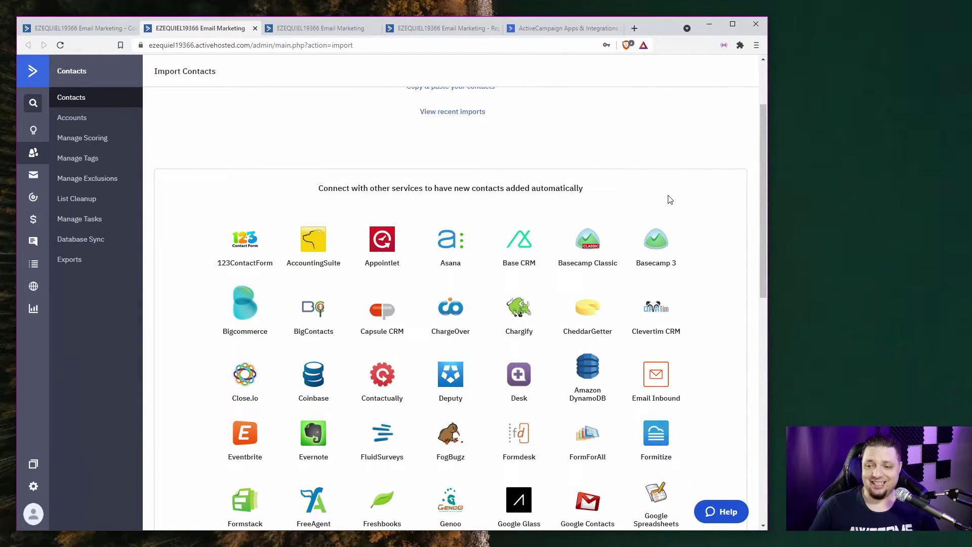
{"action": "scroll", "coordinate": [672, 193], "scroll_direction": "down", "scroll_amount": 3}
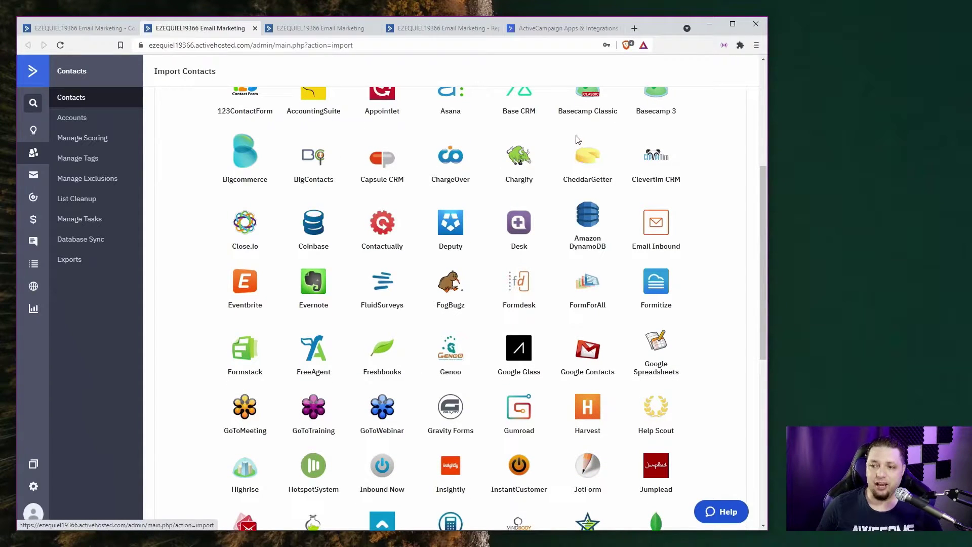
{"action": "scroll", "coordinate": [601, 127], "scroll_direction": "down", "scroll_amount": 3}
{"action": "scroll", "coordinate": [600, 129], "scroll_direction": "down", "scroll_amount": 4}
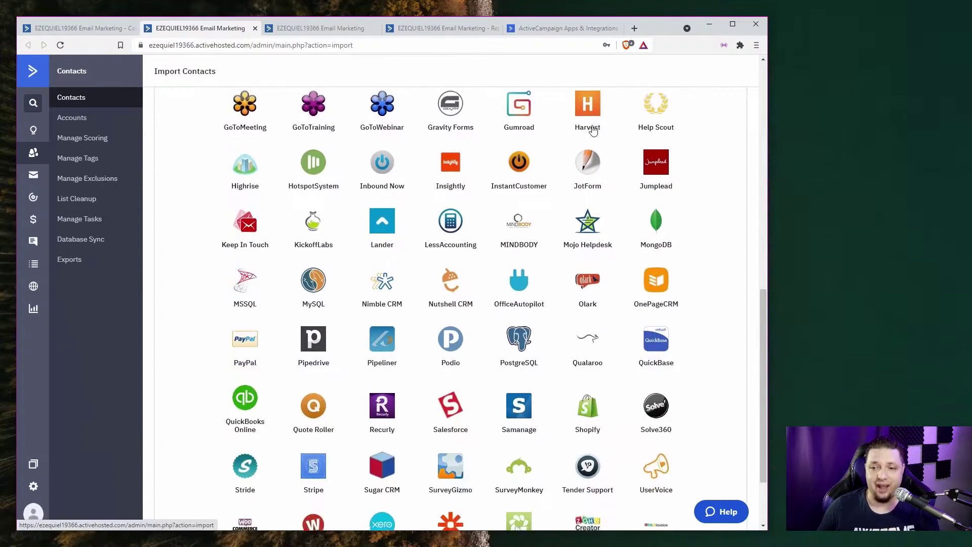
{"action": "scroll", "coordinate": [460, 167], "scroll_direction": "down", "scroll_amount": 1}
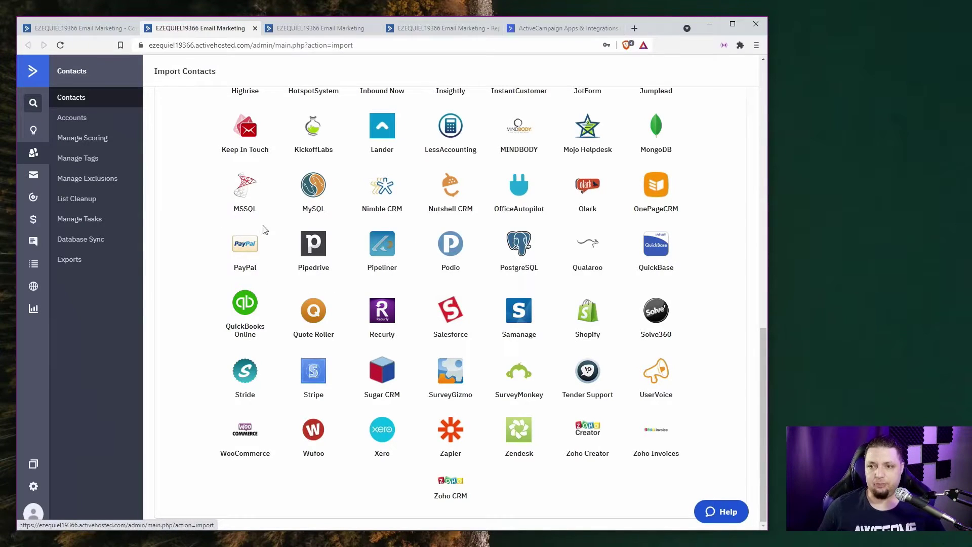
{"action": "scroll", "coordinate": [430, 284], "scroll_direction": "up", "scroll_amount": 8}
{"action": "scroll", "coordinate": [430, 284], "scroll_direction": "up", "scroll_amount": 5}
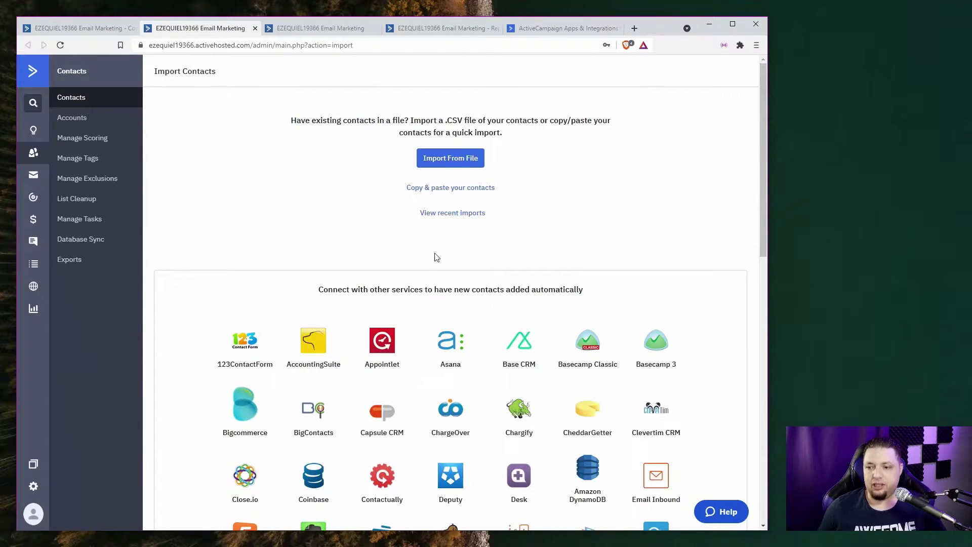
{"action": "scroll", "coordinate": [440, 263], "scroll_direction": "down", "scroll_amount": 8}
{"action": "scroll", "coordinate": [454, 276], "scroll_direction": "up", "scroll_amount": 7}
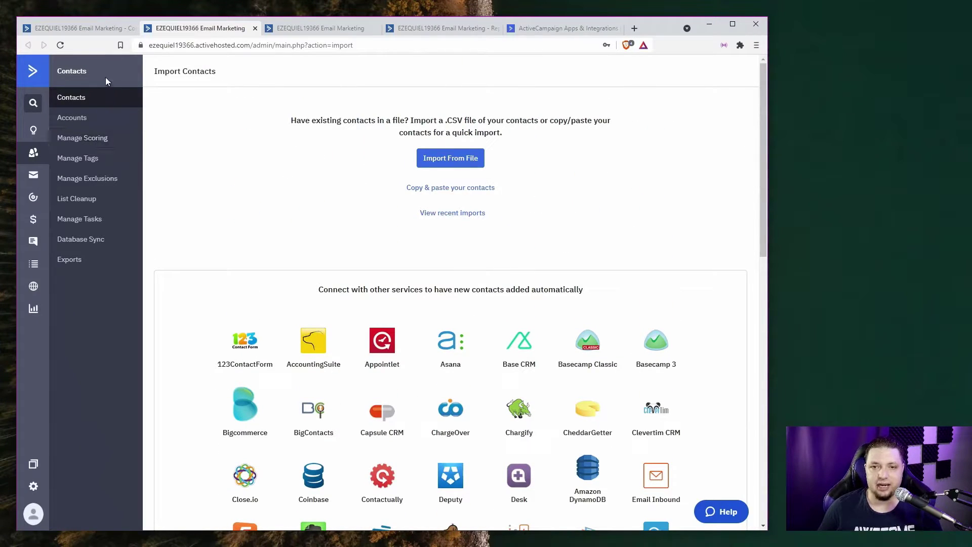
Step: Close the import page, return to the contacts list and open the advanced segment search
{"action": "left_click", "coordinate": [79, 27]}
{"action": "left_click", "coordinate": [255, 28]}
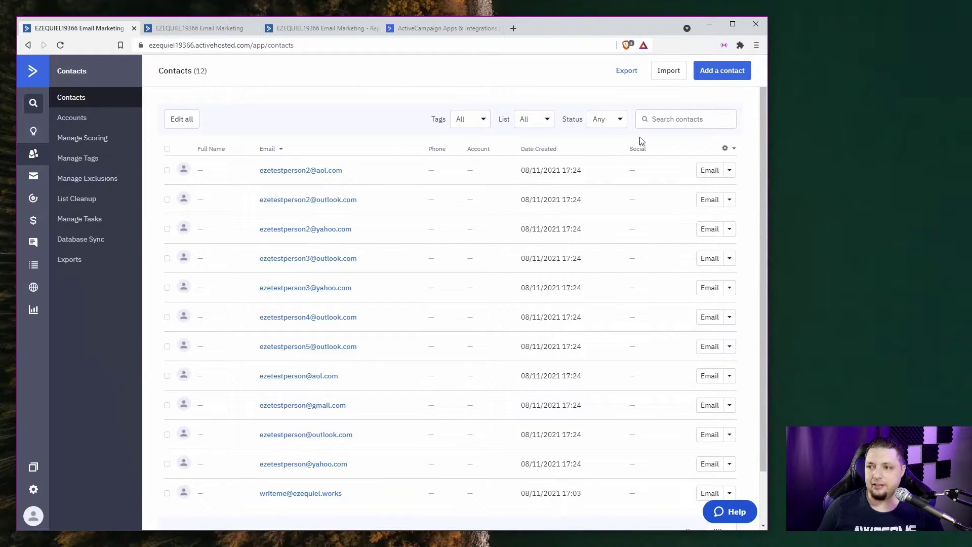
{"action": "left_click", "coordinate": [657, 119]}
{"action": "left_click", "coordinate": [669, 138]}
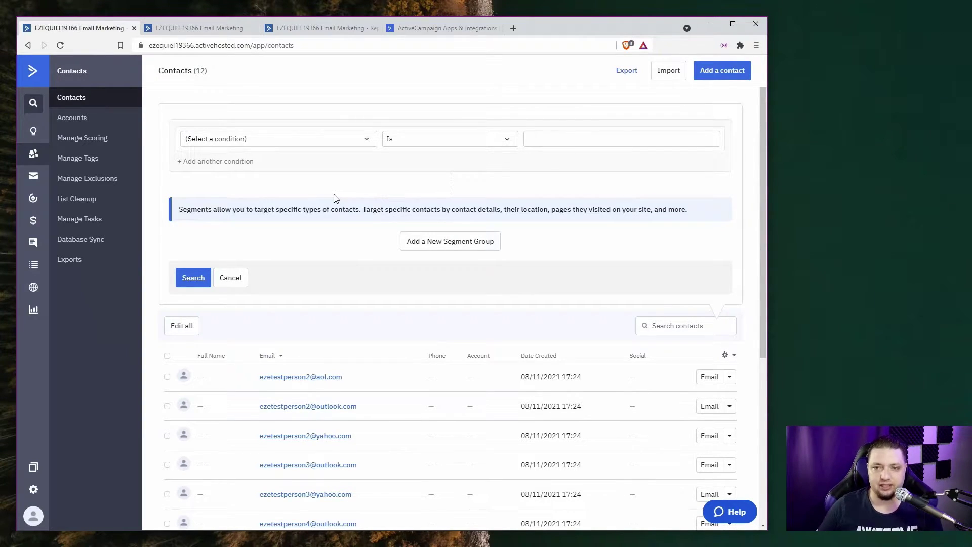
Step: Examine the segment condition's option categories, the fields under Contact Details and the comparison operators
{"action": "left_click", "coordinate": [310, 139]}
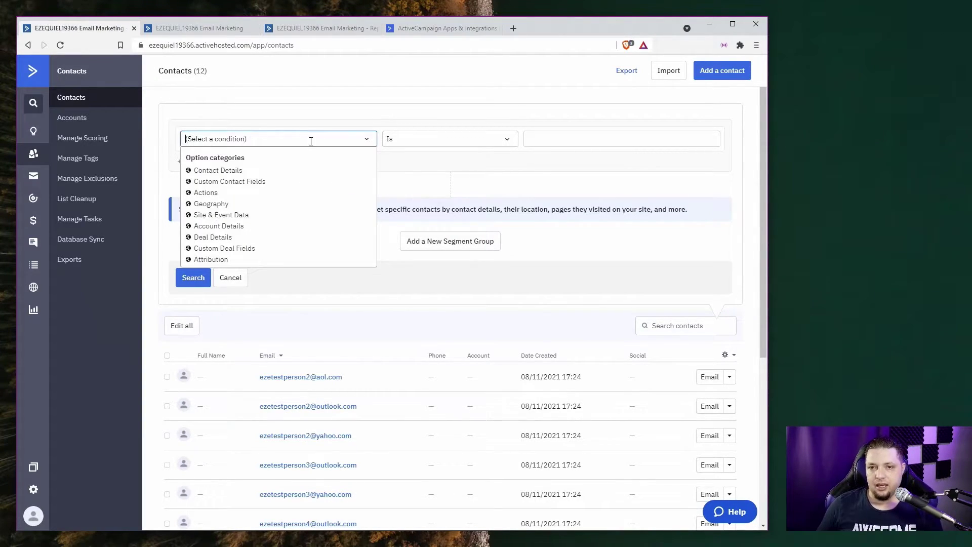
{"action": "left_click", "coordinate": [239, 170]}
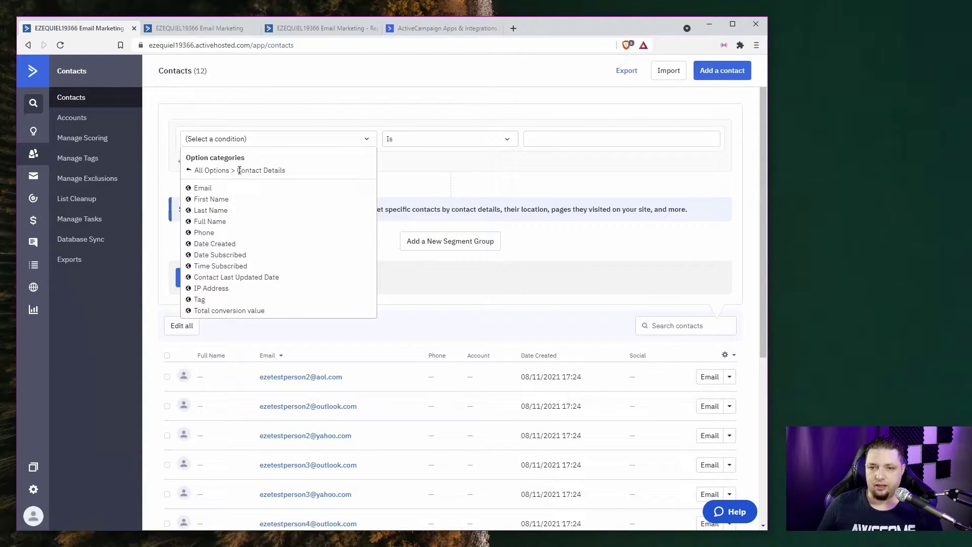
{"action": "left_click", "coordinate": [283, 115]}
{"action": "left_click", "coordinate": [298, 137]}
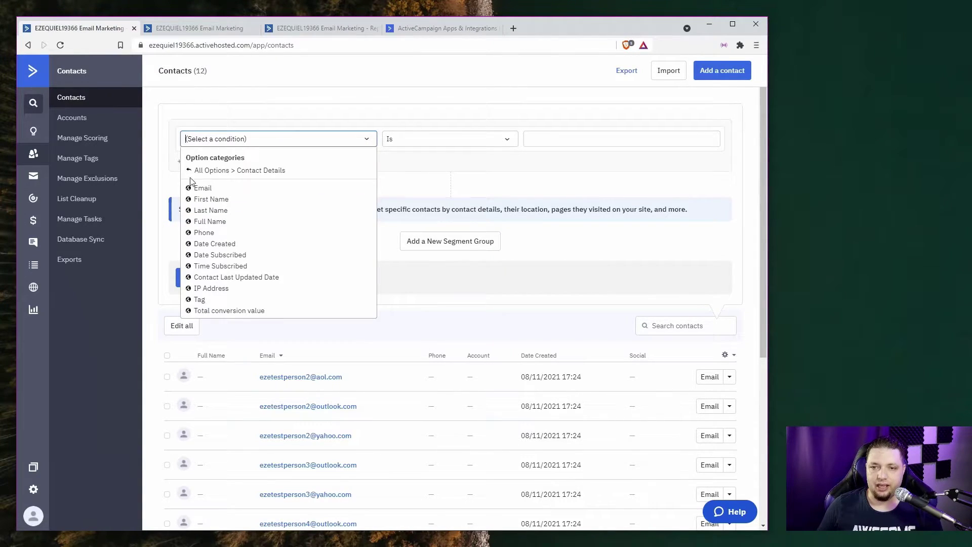
{"action": "left_click", "coordinate": [282, 126]}
{"action": "left_click", "coordinate": [409, 142]}
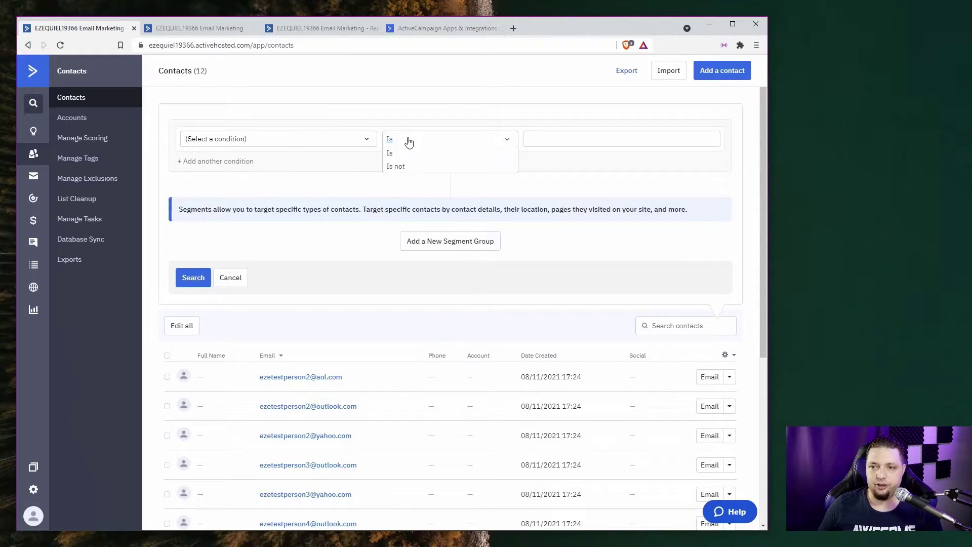
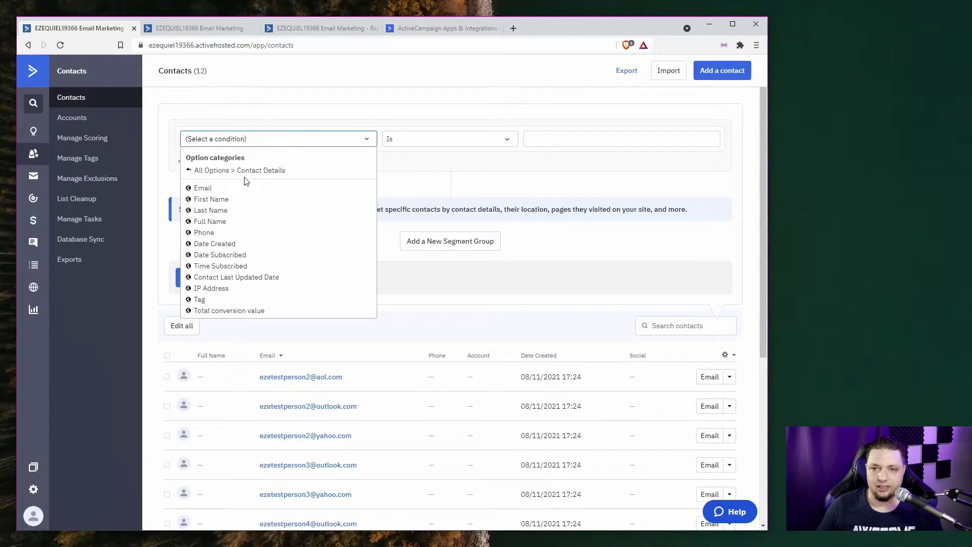
Step: Search the contacts with a segment condition of Date Created is 08/11/2021
{"action": "scroll", "coordinate": [246, 206], "scroll_direction": "down", "scroll_amount": 2}
{"action": "scroll", "coordinate": [246, 210], "scroll_direction": "up", "scroll_amount": 1}
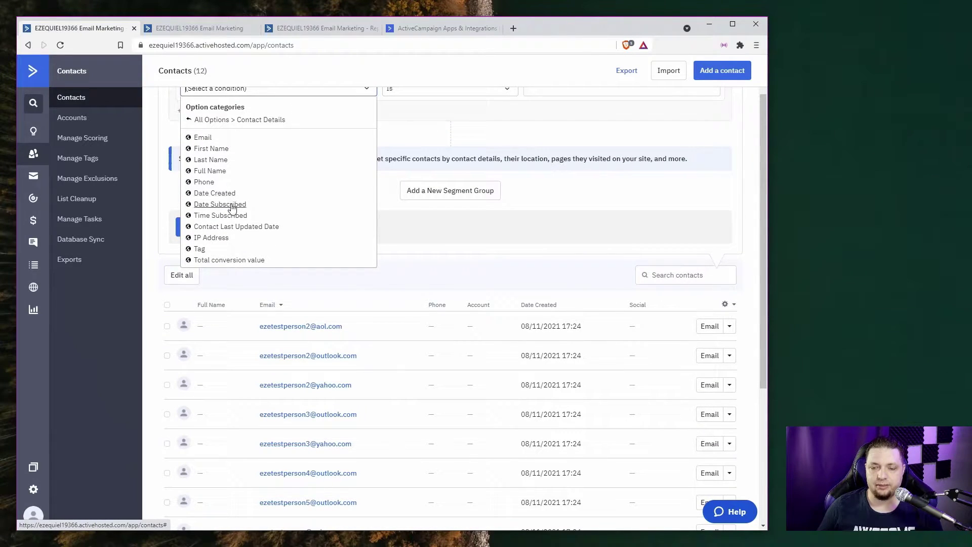
{"action": "left_click", "coordinate": [215, 194]}
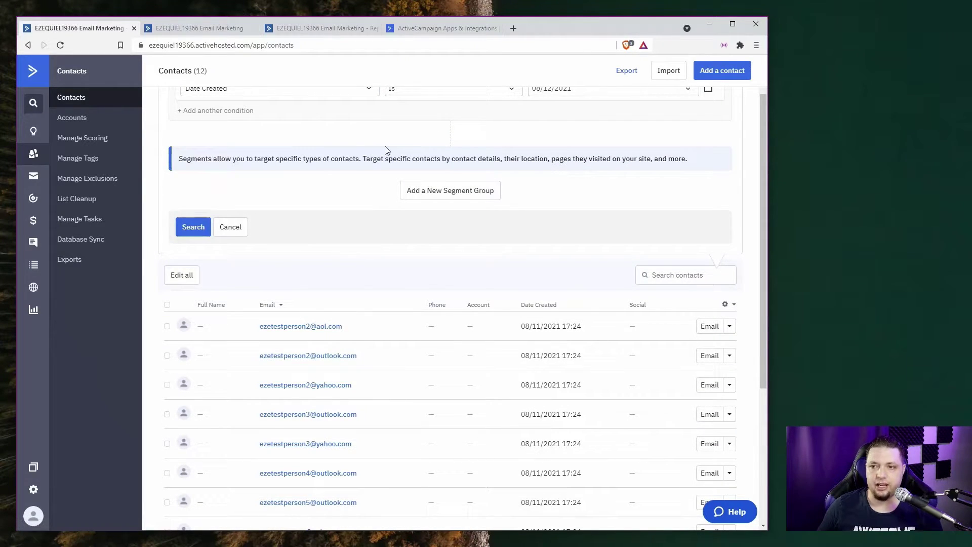
{"action": "scroll", "coordinate": [385, 150], "scroll_direction": "up", "scroll_amount": 1}
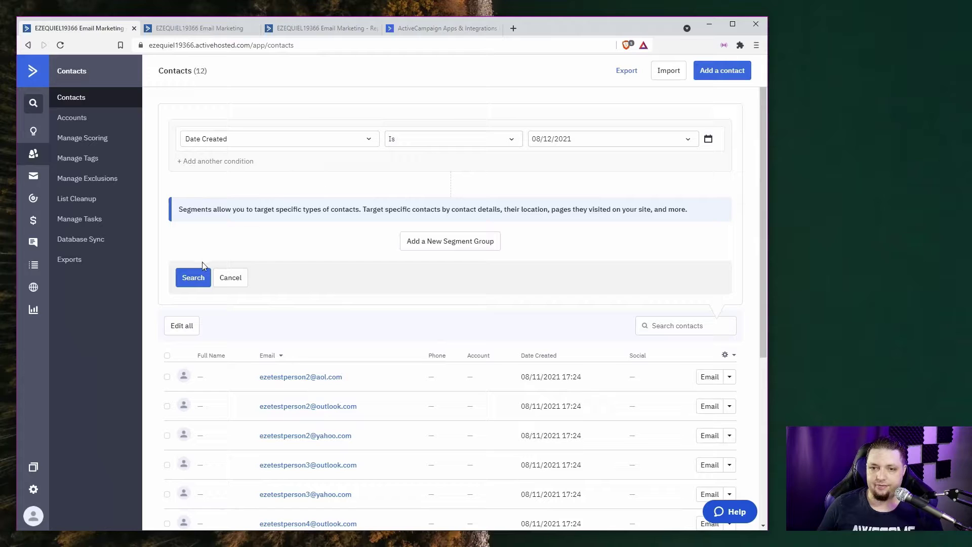
{"action": "left_click", "coordinate": [193, 279]}
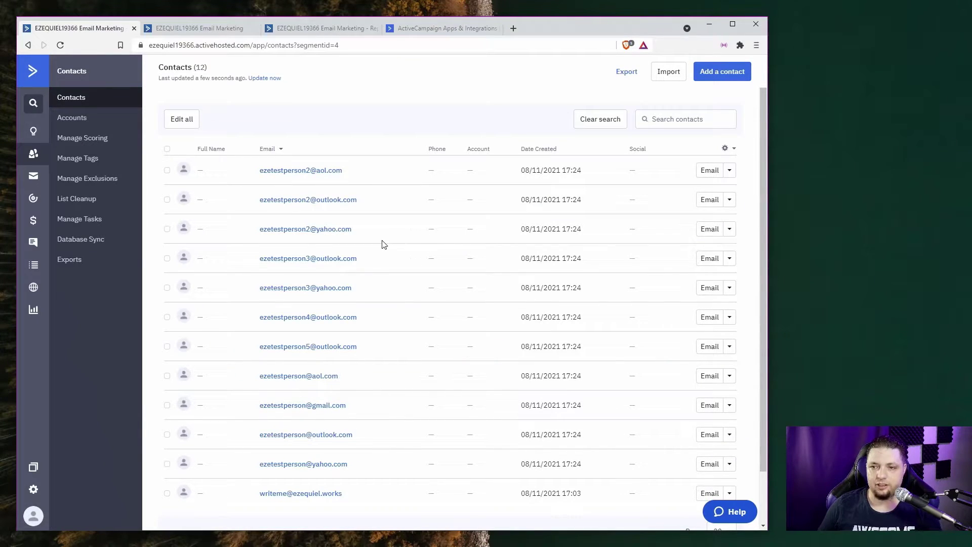
Step: Reopen the contact segment and add a second AND condition on the Email contact detail
{"action": "left_click", "coordinate": [680, 119]}
{"action": "left_click", "coordinate": [198, 181]}
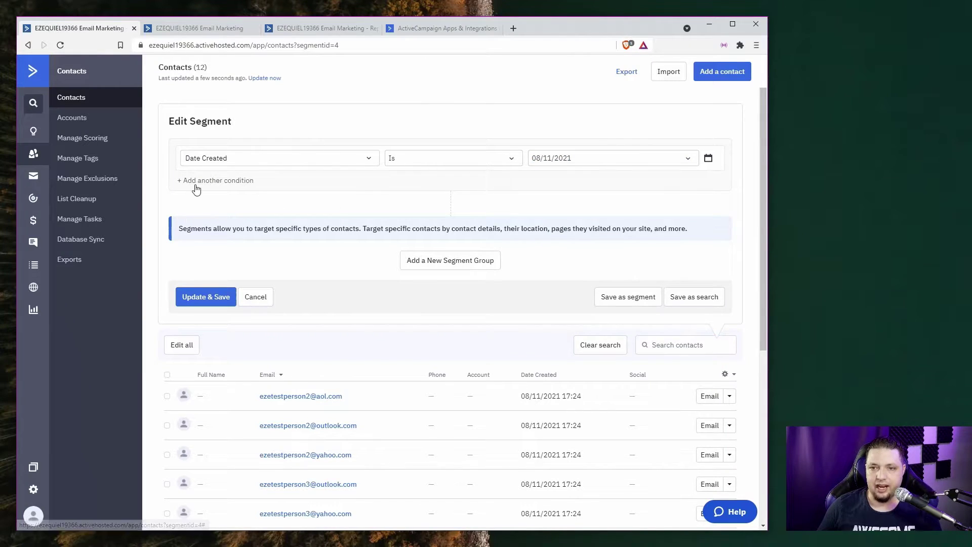
{"action": "left_click", "coordinate": [259, 187]}
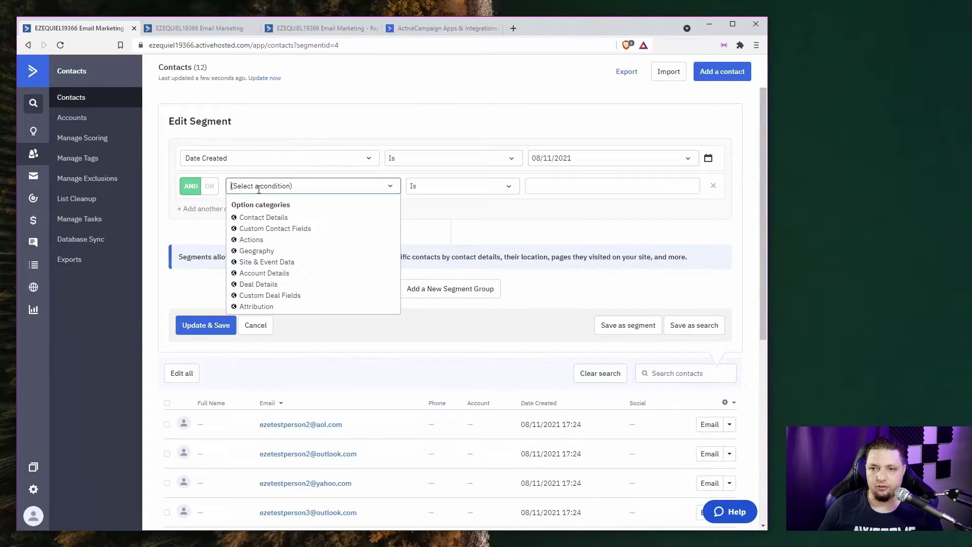
{"action": "left_click", "coordinate": [263, 218]}
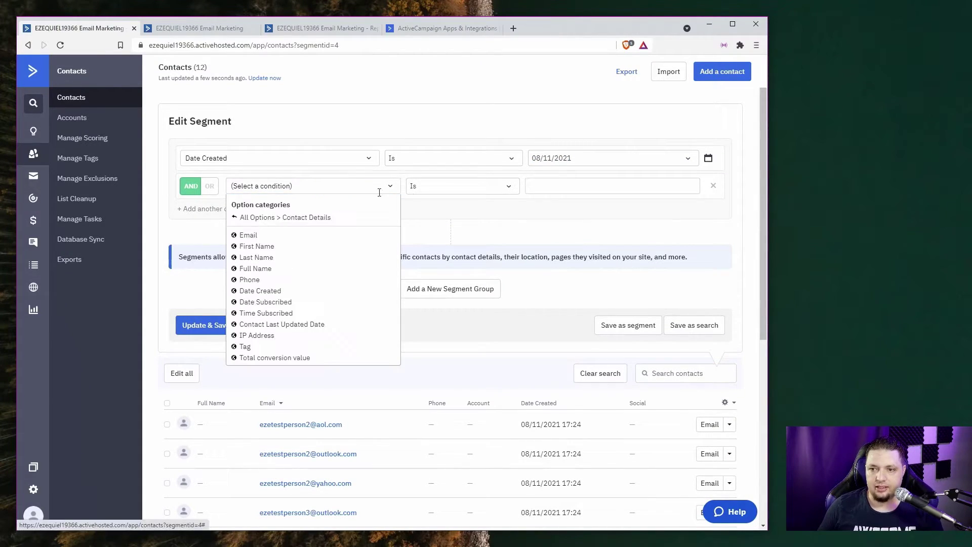
{"action": "left_click", "coordinate": [248, 237]}
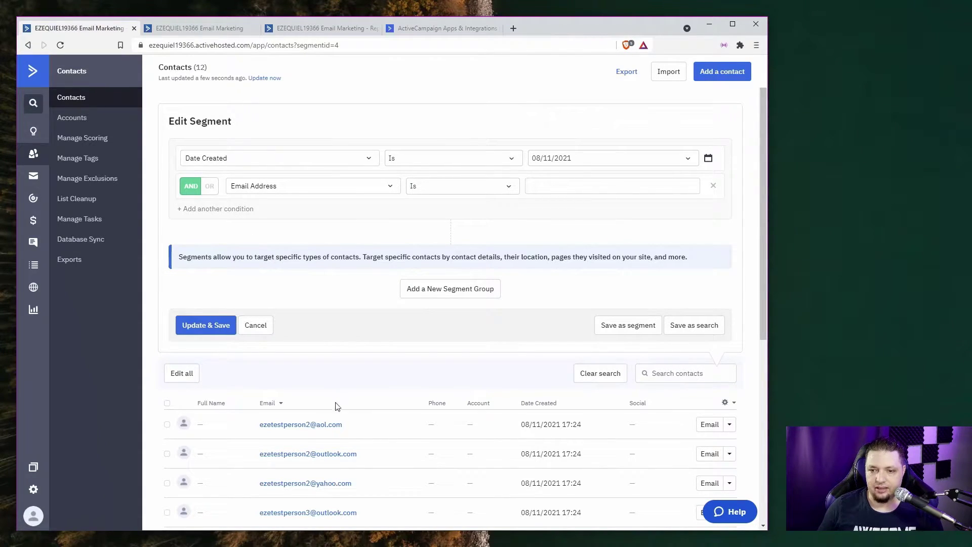
Step: Copy the first listed contact's email address into the new condition's value and run the updated search
{"action": "left_click_drag", "start_coordinate": [345, 425], "coordinate": [254, 425]}
{"action": "key", "text": "ctrl+c"}
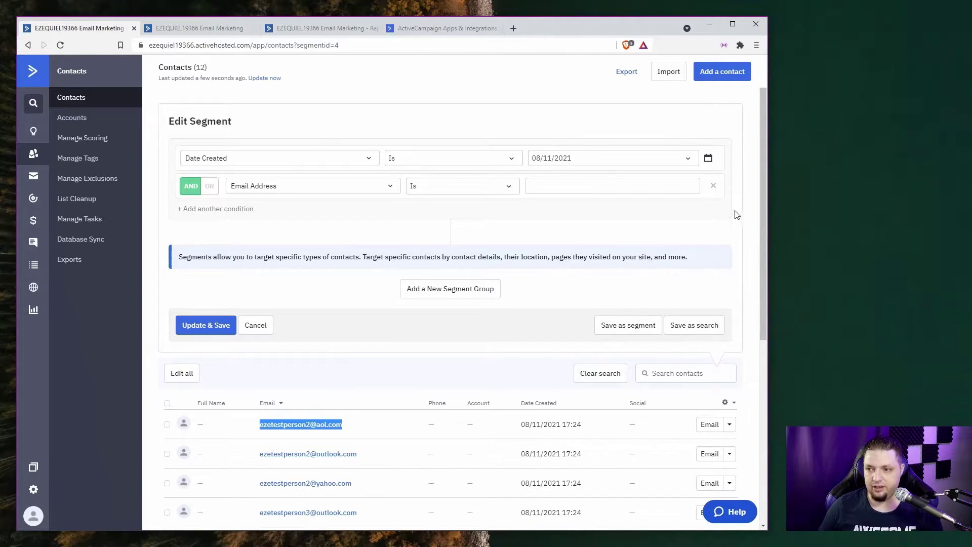
{"action": "left_click", "coordinate": [603, 186]}
{"action": "key", "text": "ctrl+v"}
{"action": "key", "text": "Return"}
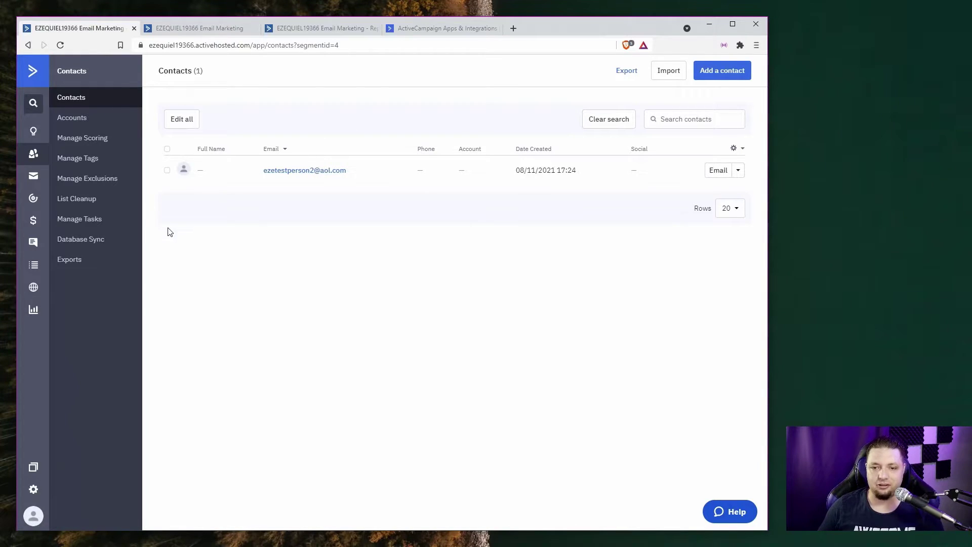
Step: Leave the contacts page for Automations and create an automation from the Site Tracking Abandoned Cart - Part 1 recipe
{"action": "middle_click", "coordinate": [101, 32]}
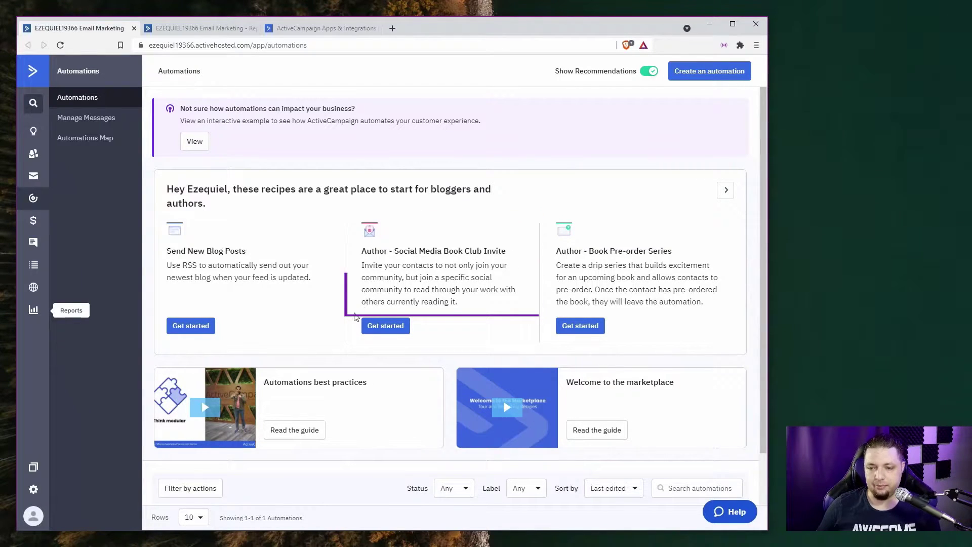
{"action": "left_click", "coordinate": [703, 73]}
{"action": "scroll", "coordinate": [408, 252], "scroll_direction": "down", "scroll_amount": 10}
{"action": "scroll", "coordinate": [408, 253], "scroll_direction": "up", "scroll_amount": 2}
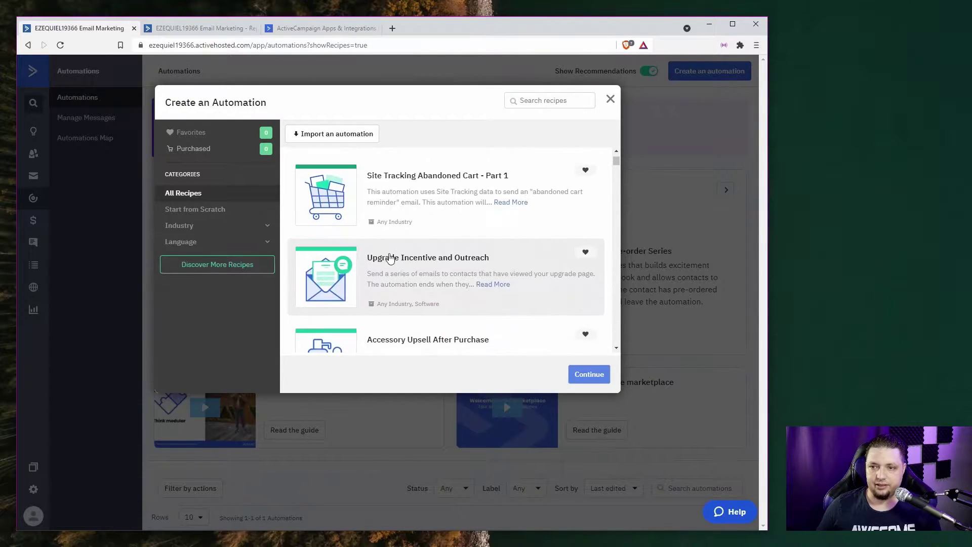
{"action": "left_click", "coordinate": [431, 198]}
{"action": "left_click", "coordinate": [599, 377]}
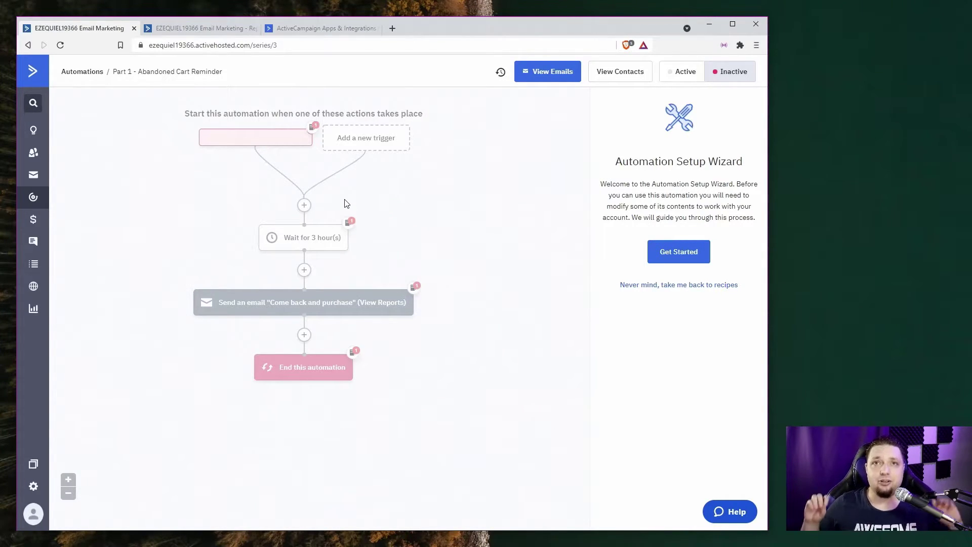
Step: Leave the automation for the Cleocatra campaign report and examine its engagements, summary figures and activity stream
{"action": "middle_click", "coordinate": [71, 29]}
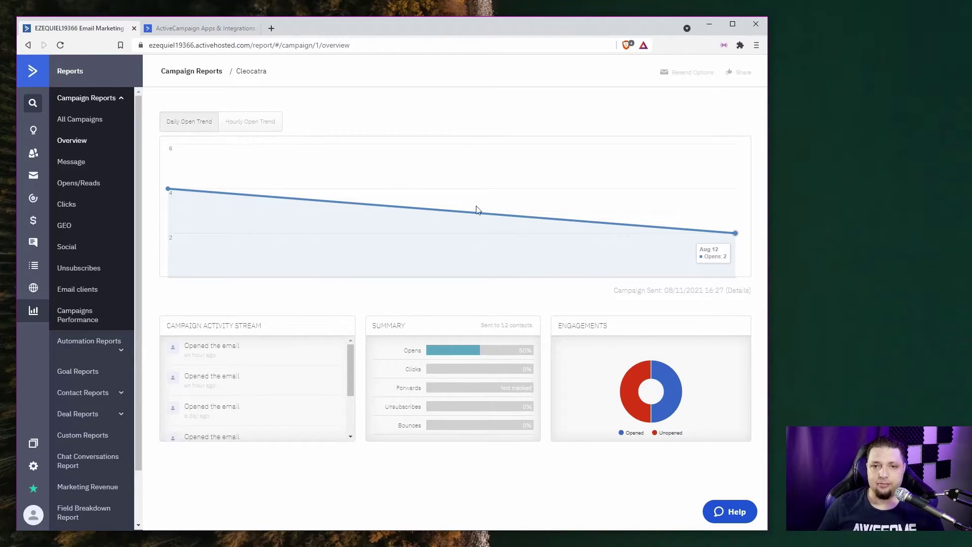
{"action": "mouse_move", "coordinate": [640, 385]}
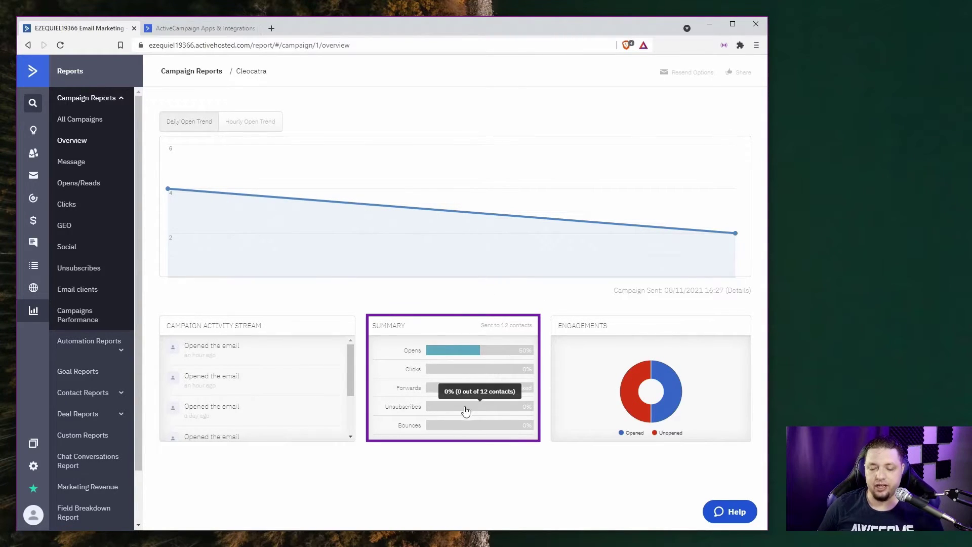
{"action": "mouse_move", "coordinate": [451, 377]}
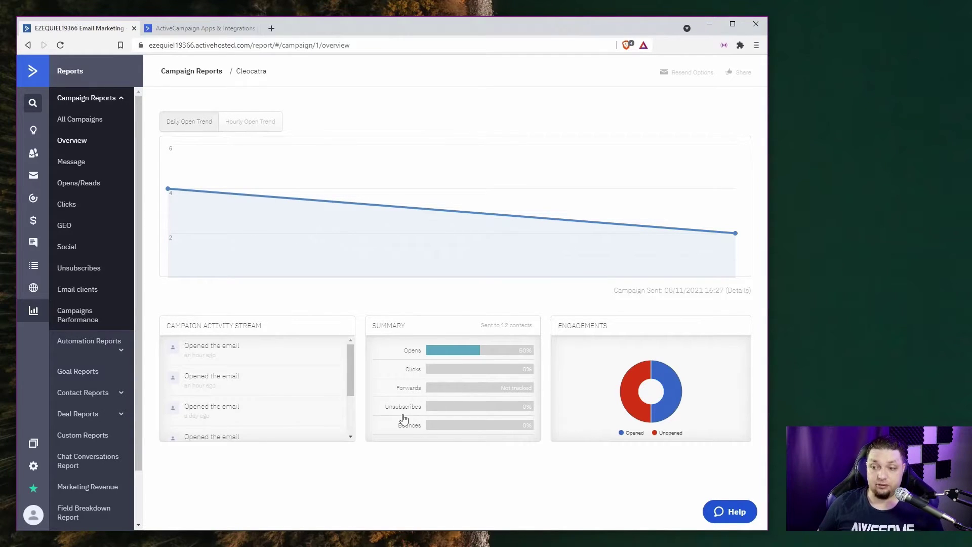
{"action": "mouse_move", "coordinate": [441, 428]}
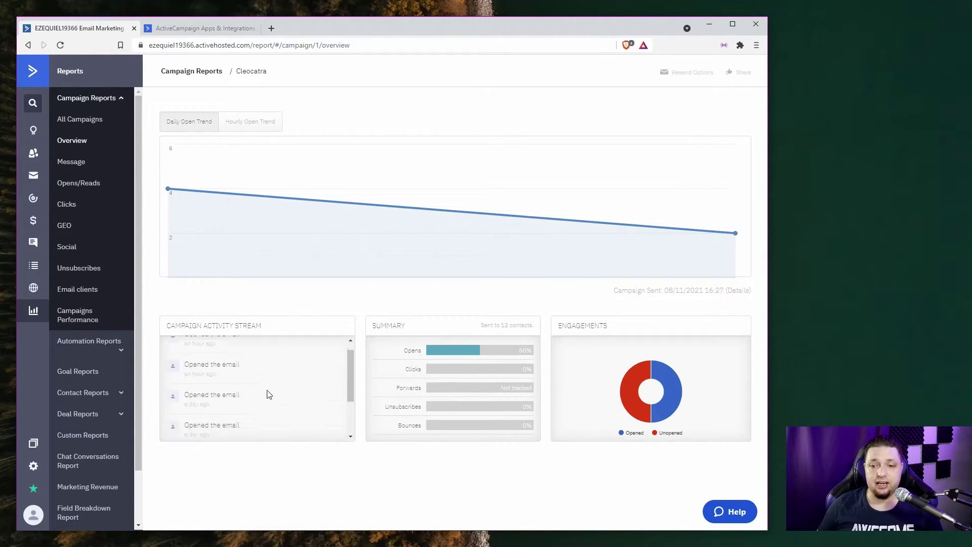
{"action": "scroll", "coordinate": [267, 394], "scroll_direction": "down", "scroll_amount": 1}
{"action": "scroll", "coordinate": [268, 395], "scroll_direction": "up", "scroll_amount": 1}
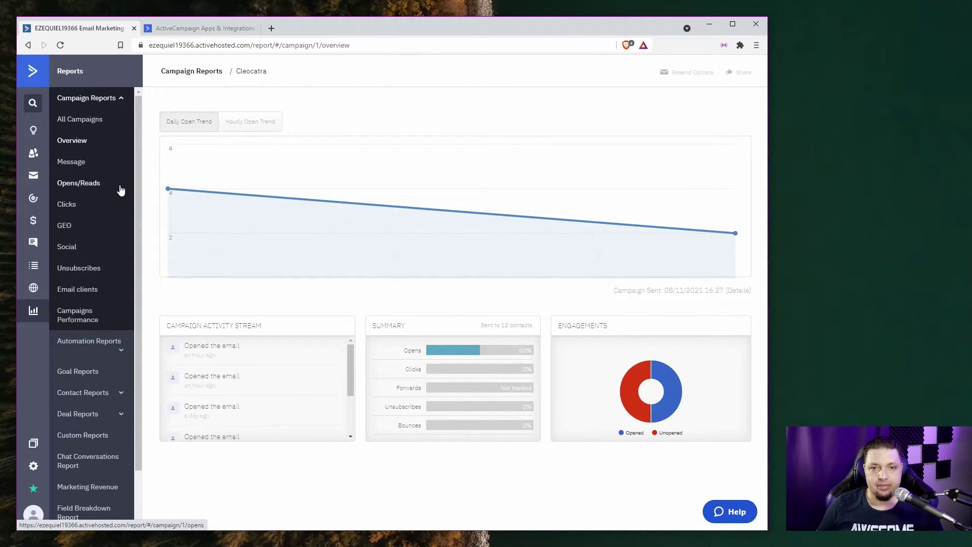
Step: View the campaign's Opens/Reads and Clicks reports, and open the Chat Conversation Report
{"action": "left_click", "coordinate": [81, 189]}
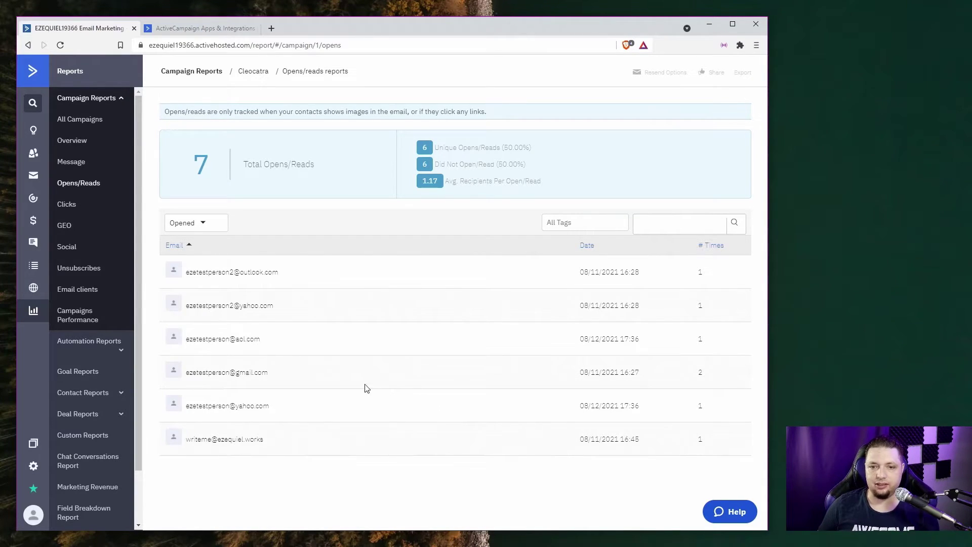
{"action": "left_click", "coordinate": [93, 210]}
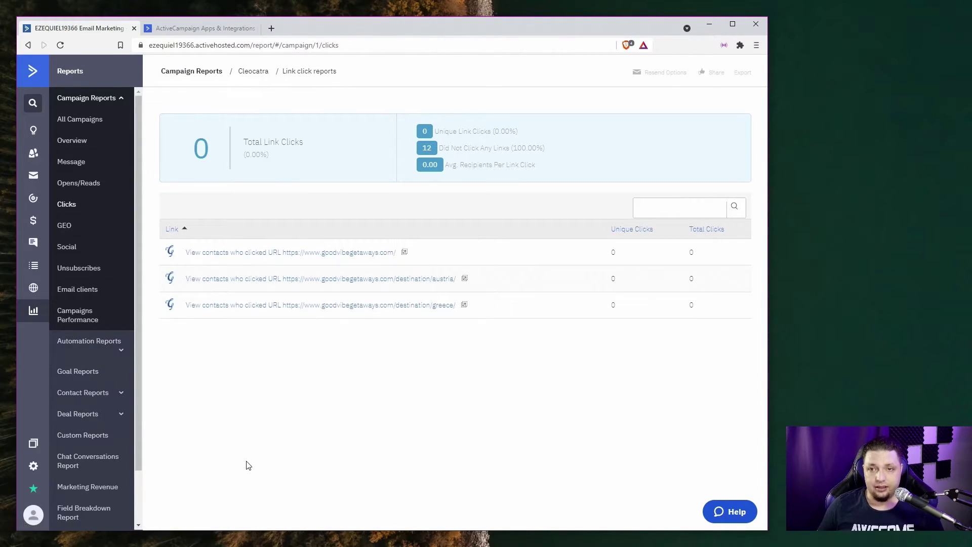
{"action": "left_click", "coordinate": [81, 461]}
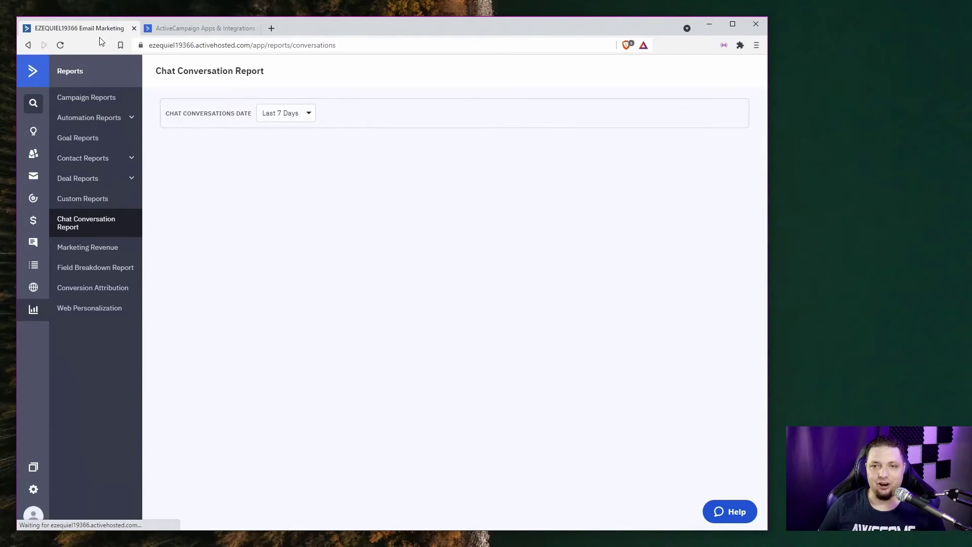
Step: Close the reports page and examine the featured, most popular and recently added integrations on the ActiveCampaign apps page
{"action": "left_click", "coordinate": [134, 28]}
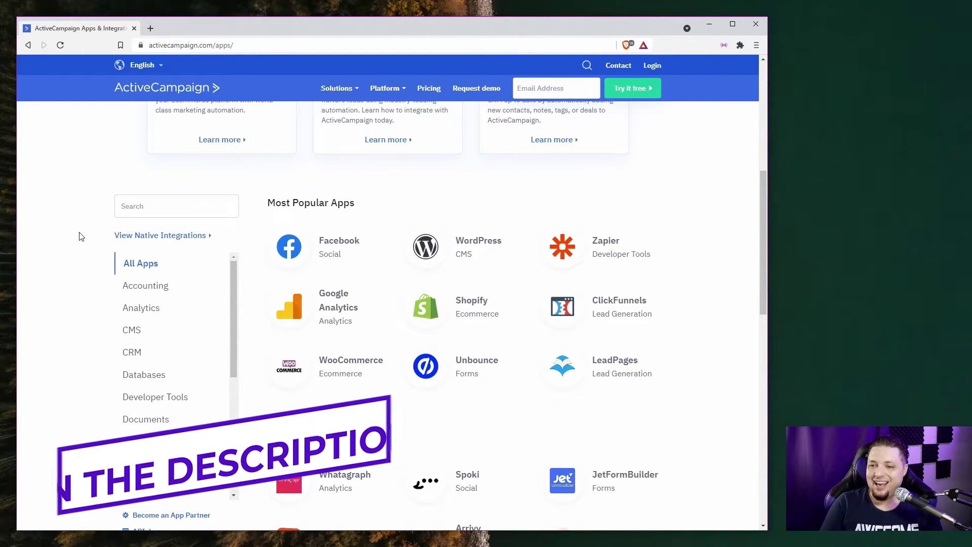
{"action": "scroll", "coordinate": [93, 257], "scroll_direction": "up", "scroll_amount": 6}
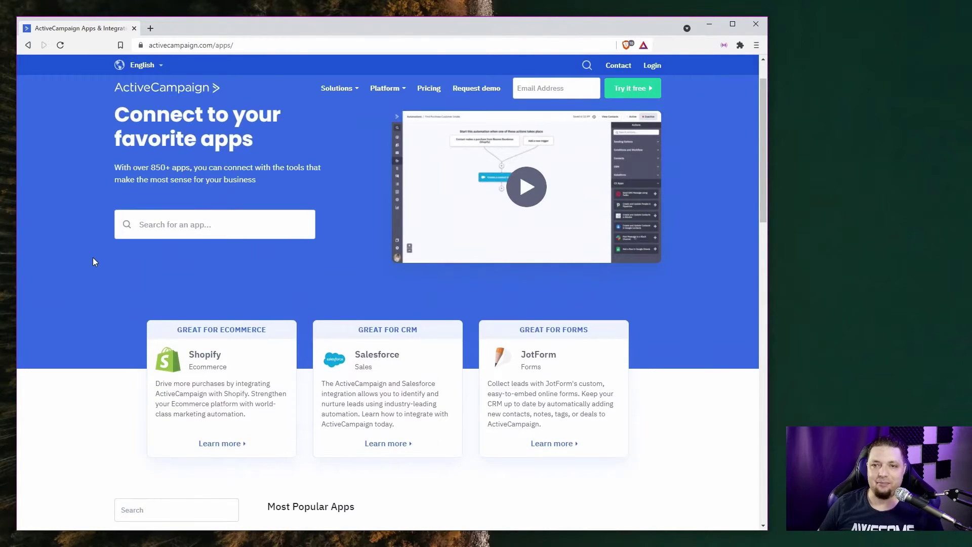
{"action": "scroll", "coordinate": [93, 258], "scroll_direction": "down", "scroll_amount": 5}
{"action": "scroll", "coordinate": [94, 262], "scroll_direction": "down", "scroll_amount": 3}
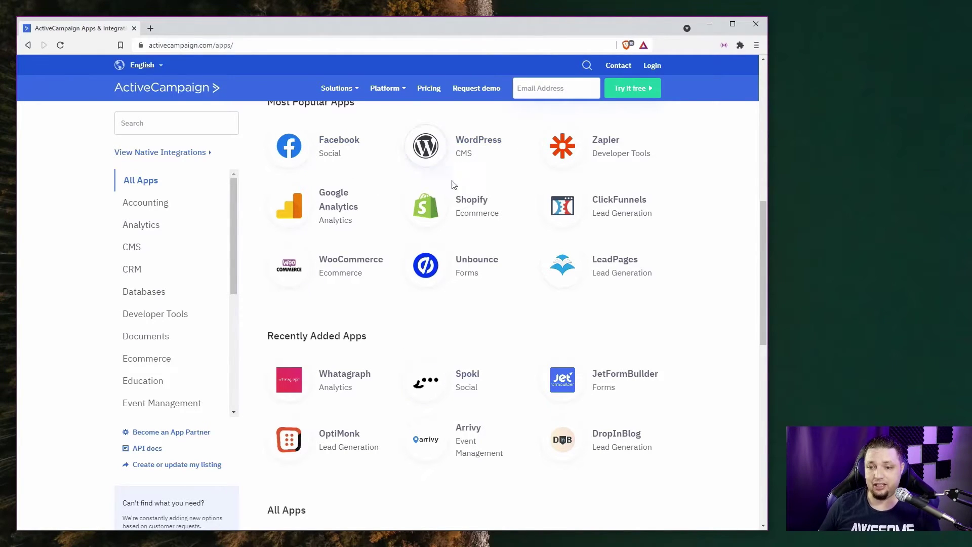
{"action": "scroll", "coordinate": [425, 401], "scroll_direction": "down", "scroll_amount": 4}
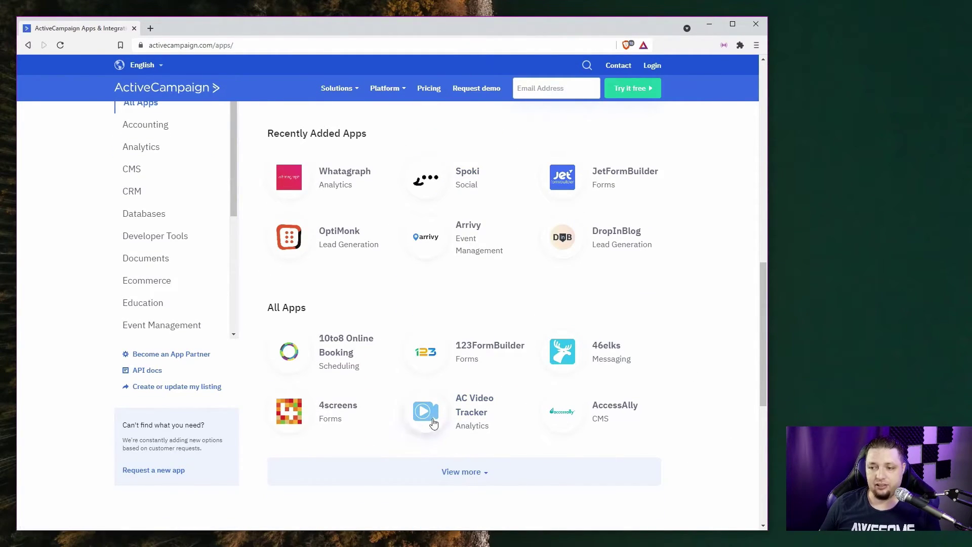
Step: Filter the app directory to the Messaging category
{"action": "scroll", "coordinate": [219, 351], "scroll_direction": "up", "scroll_amount": 7}
{"action": "scroll", "coordinate": [219, 351], "scroll_direction": "down", "scroll_amount": 5}
{"action": "left_click", "coordinate": [151, 385]}
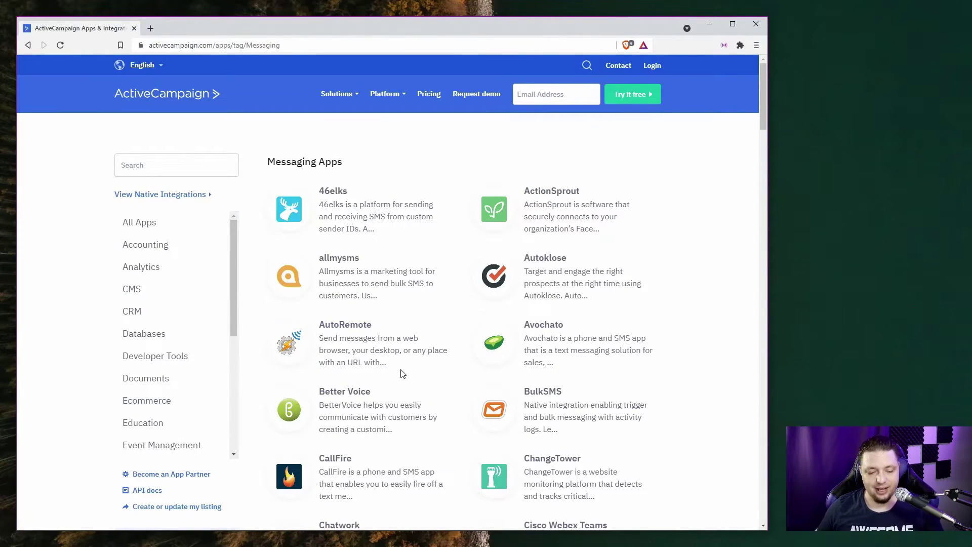